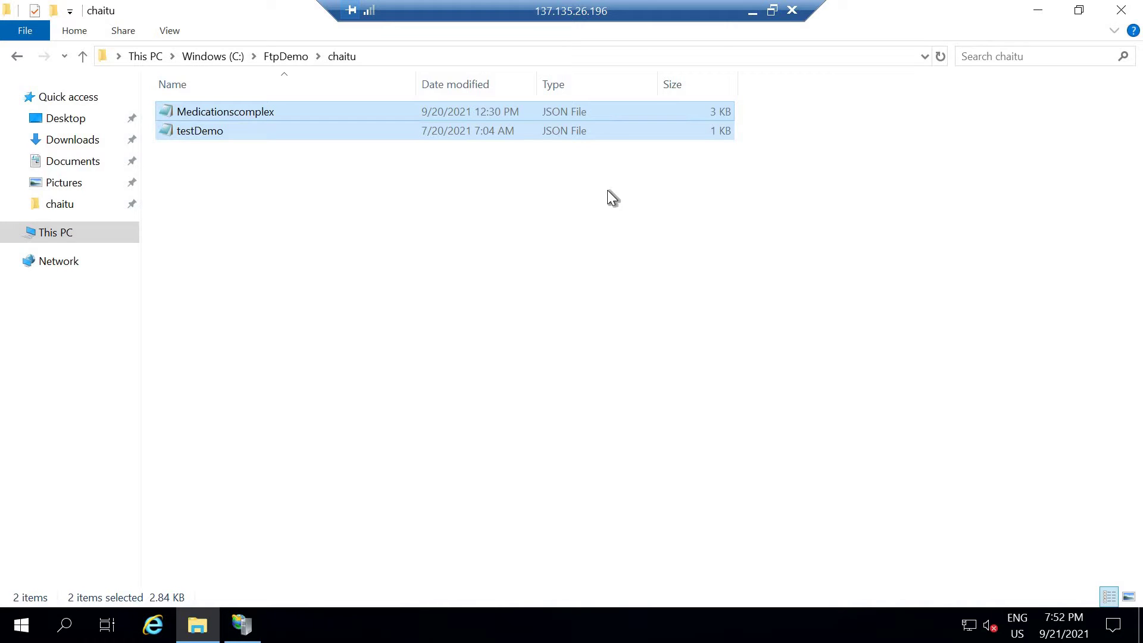
# Step: Deselect the two JSON files in the chaitu folder and minimise the Remote Desktop session
pyautogui.click(320, 94)
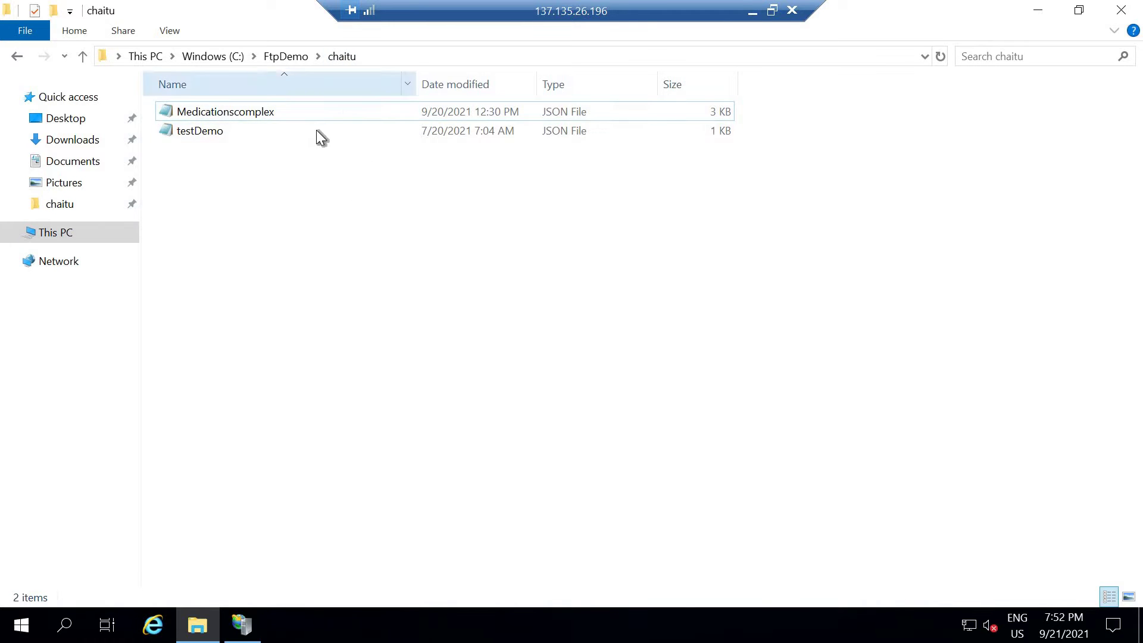
pyautogui.click(752, 13)
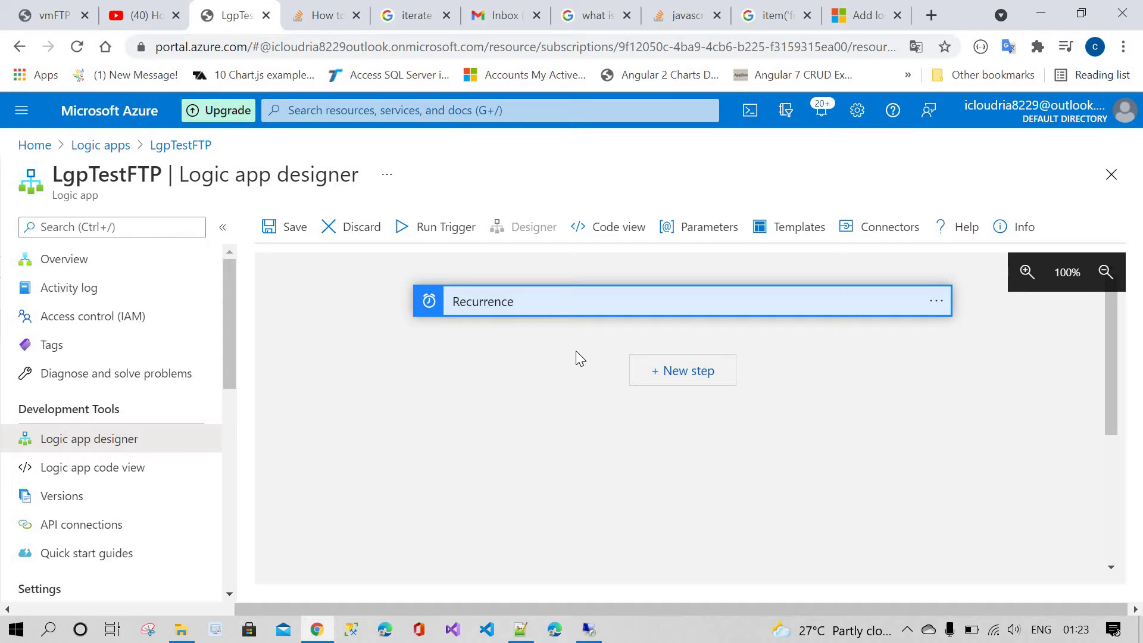
# Step: Add an FTP List files in folder action after the Recurrence trigger
pyautogui.click(642, 382)
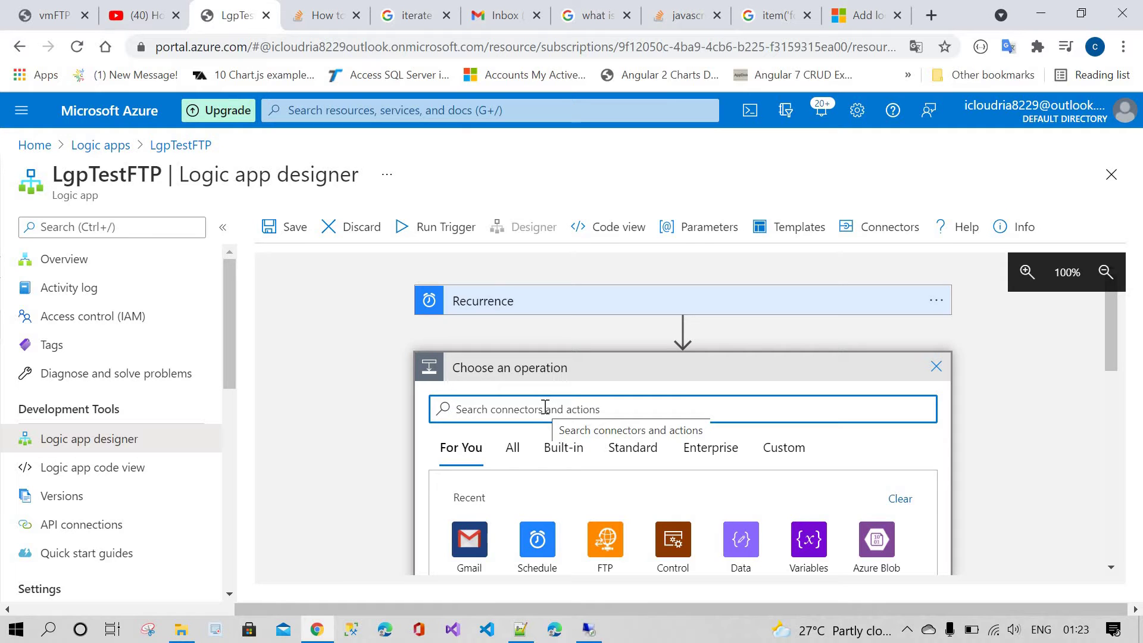
pyautogui.scroll(-2, 607, 454)
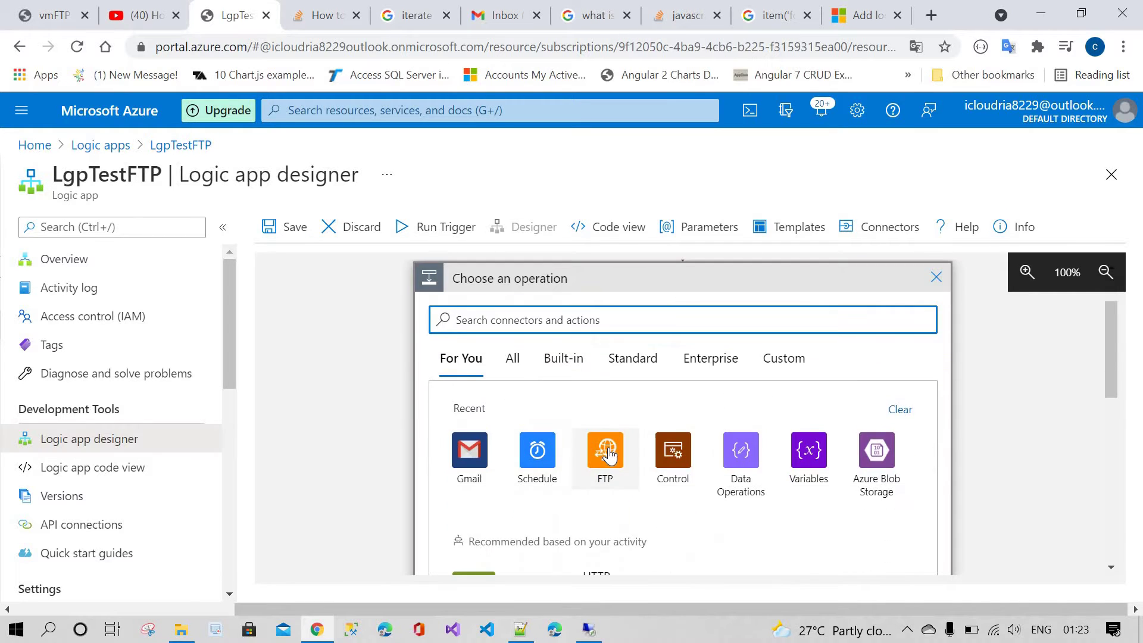
pyautogui.click(607, 454)
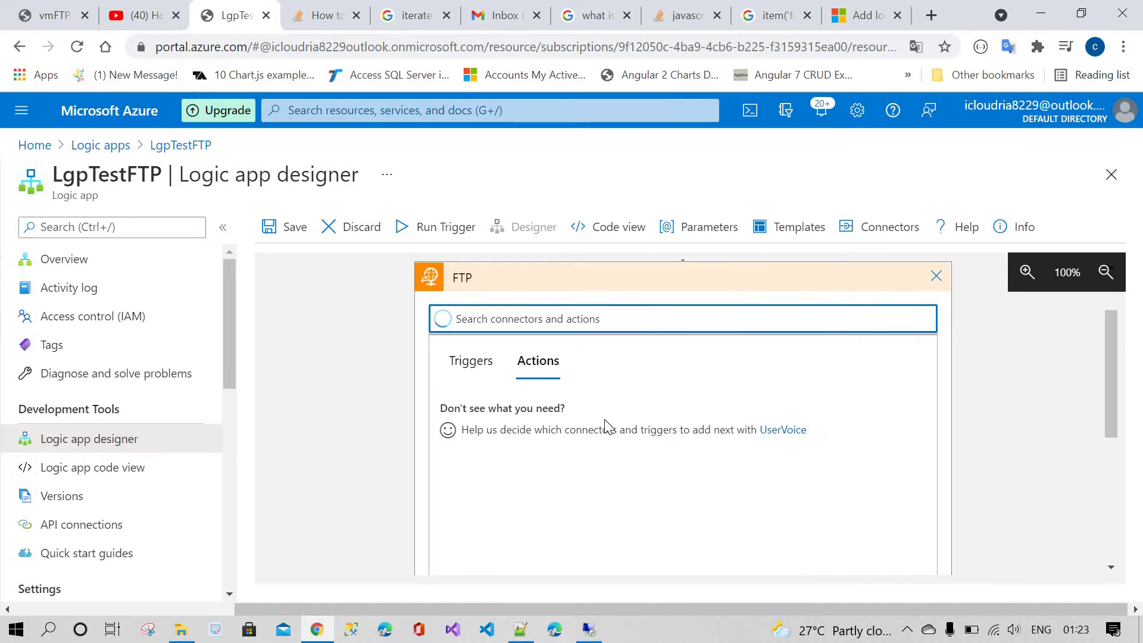
pyautogui.scroll(-3, 607, 453)
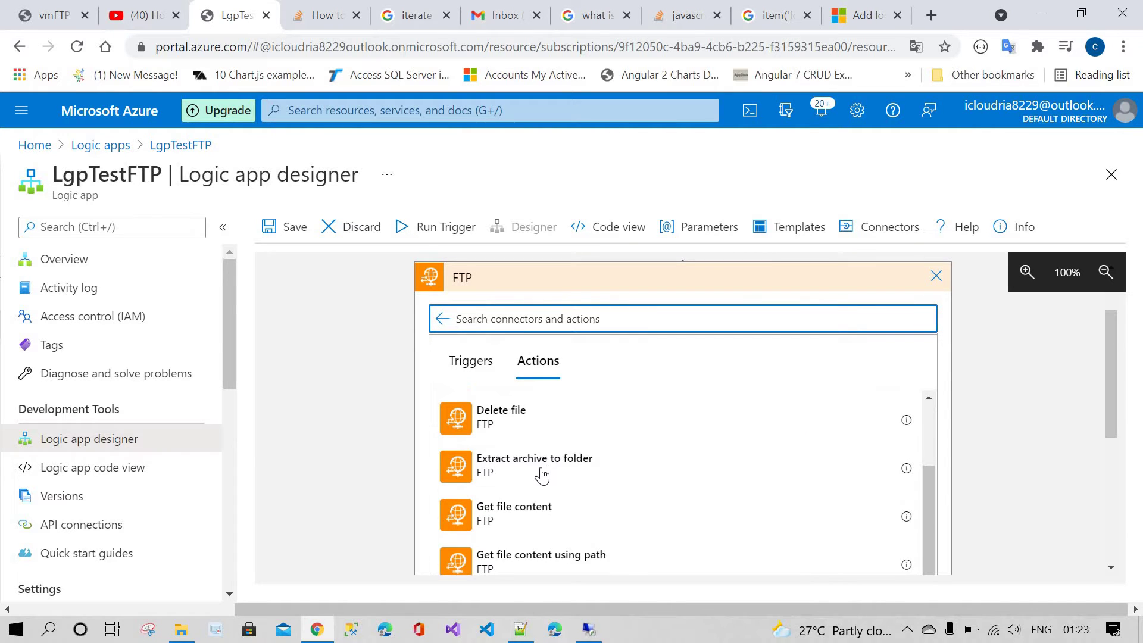
pyautogui.scroll(-1, 565, 476)
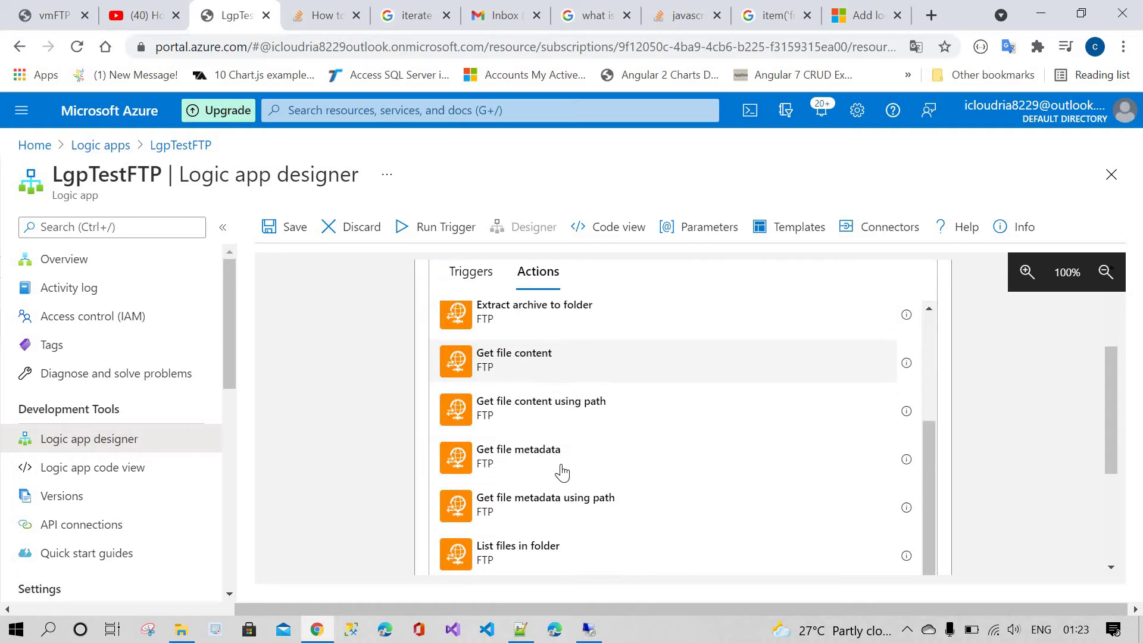
pyautogui.scroll(-1, 559, 471)
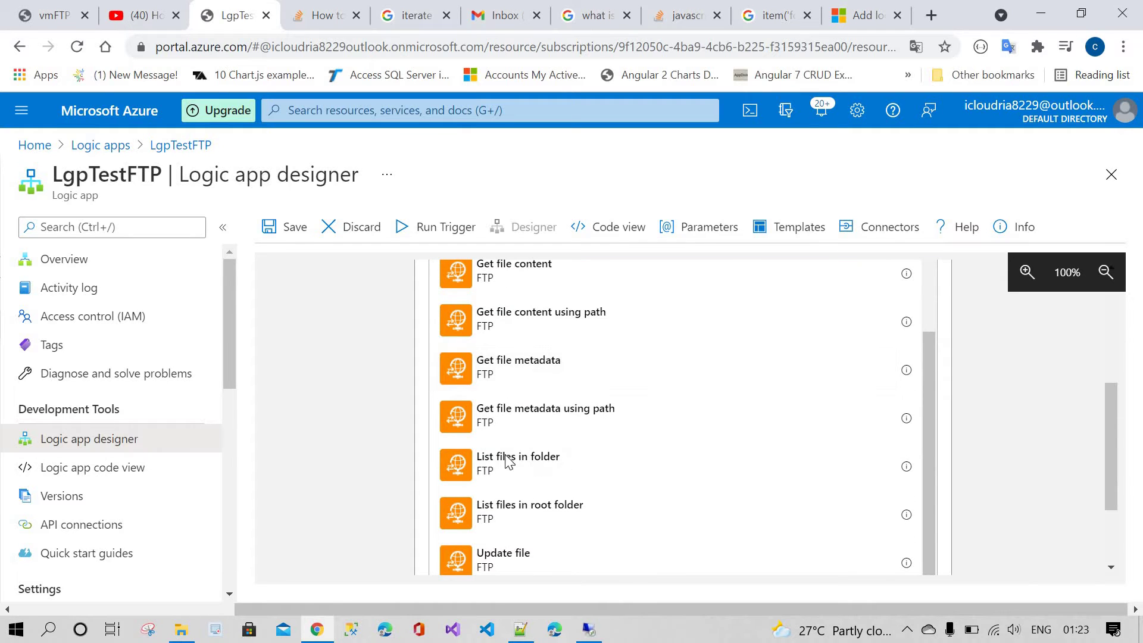
pyautogui.click(507, 463)
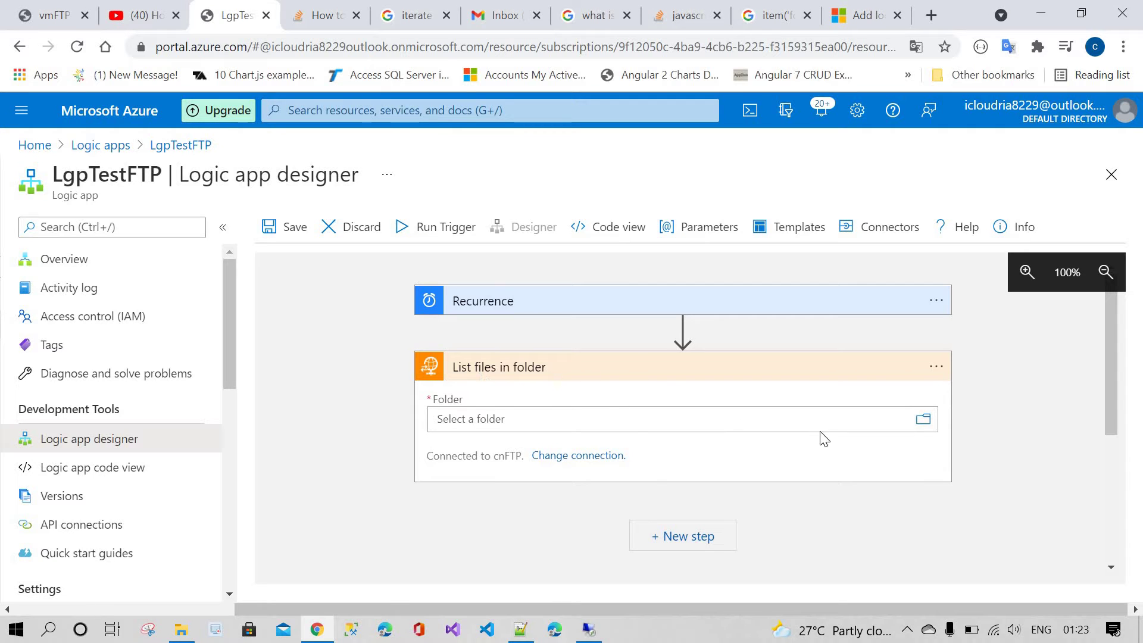
# Step: Set the List files in folder Folder field to /chaitu using the folder picker
pyautogui.click(848, 425)
pyautogui.click(898, 472)
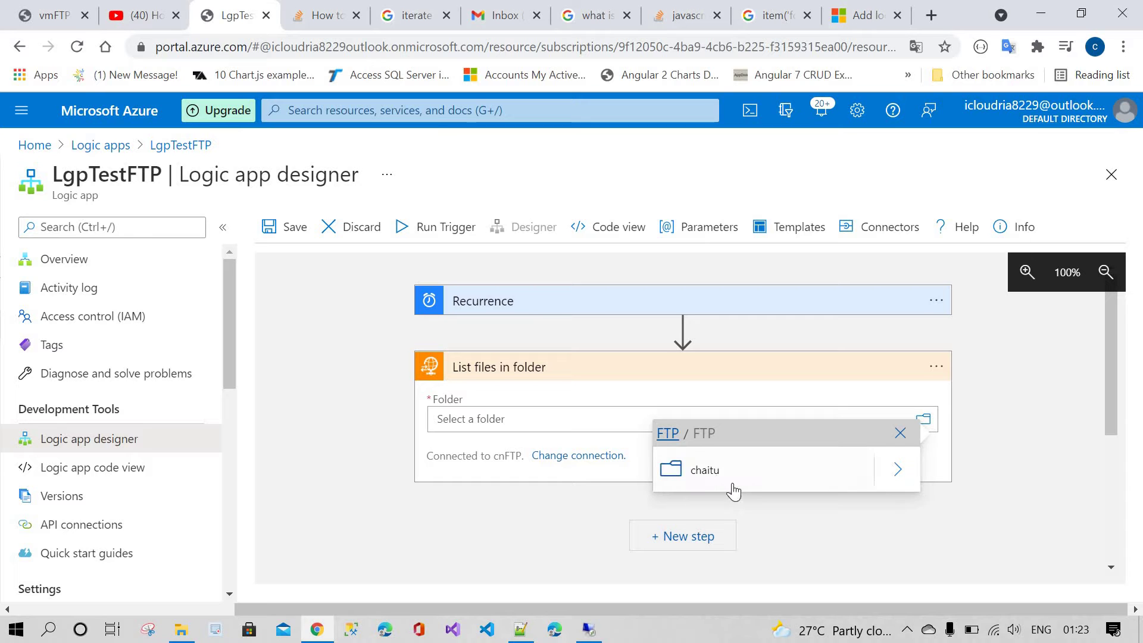
pyautogui.click(637, 476)
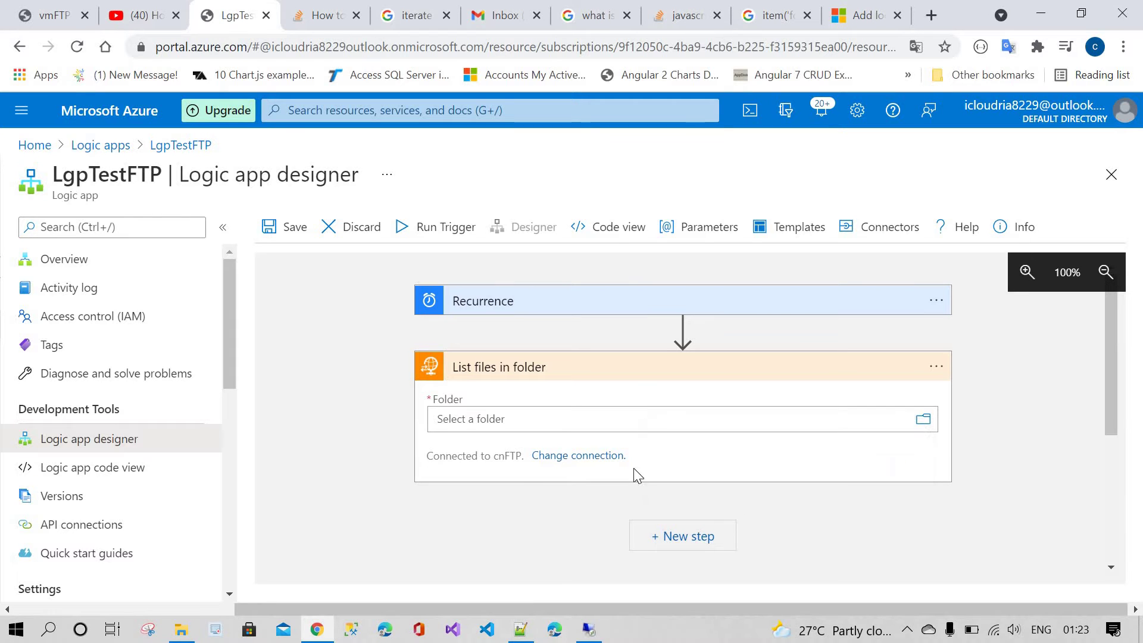
pyautogui.click(402, 448)
pyautogui.scroll(-1, 657, 460)
# Step: Add a Control For each loop after List files in folder
pyautogui.click(658, 459)
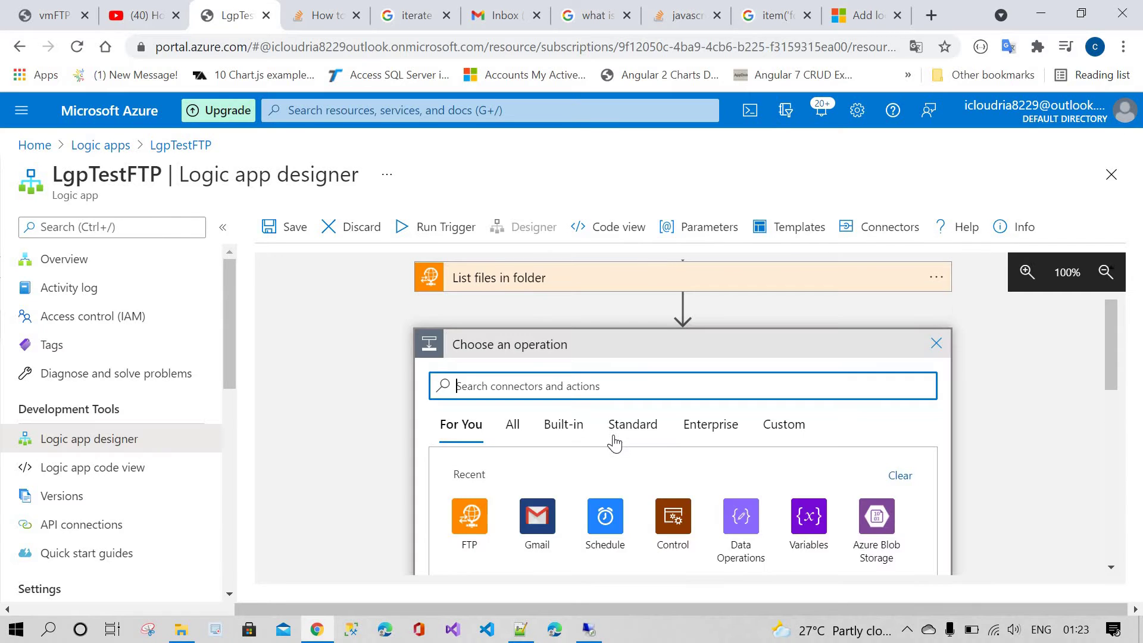
pyautogui.scroll(-1, 614, 440)
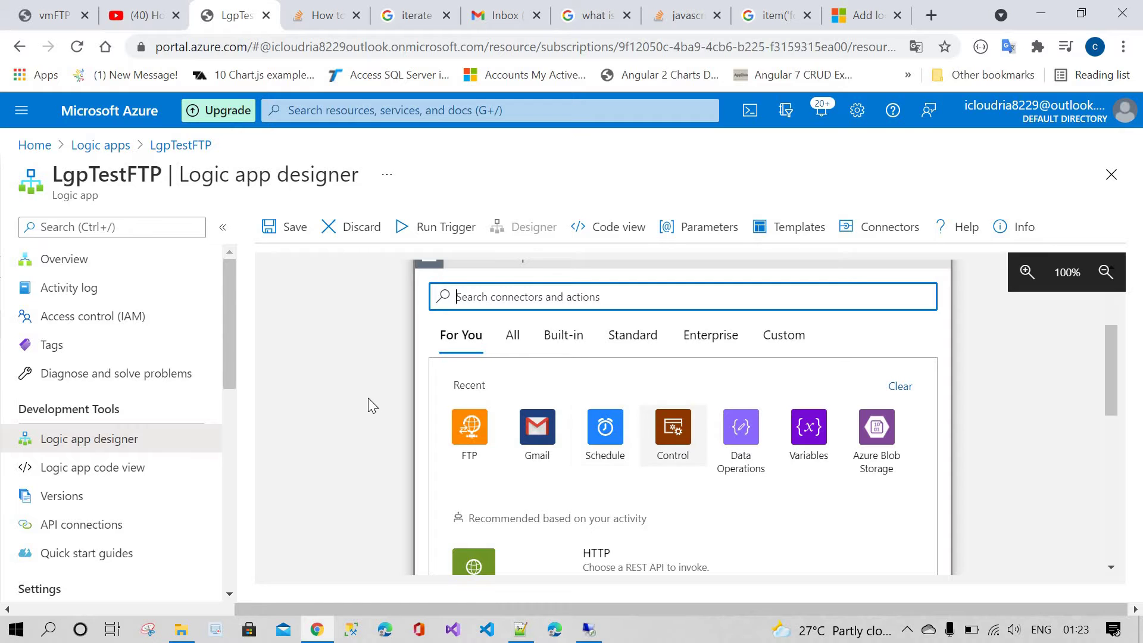
pyautogui.scroll(2, 456, 375)
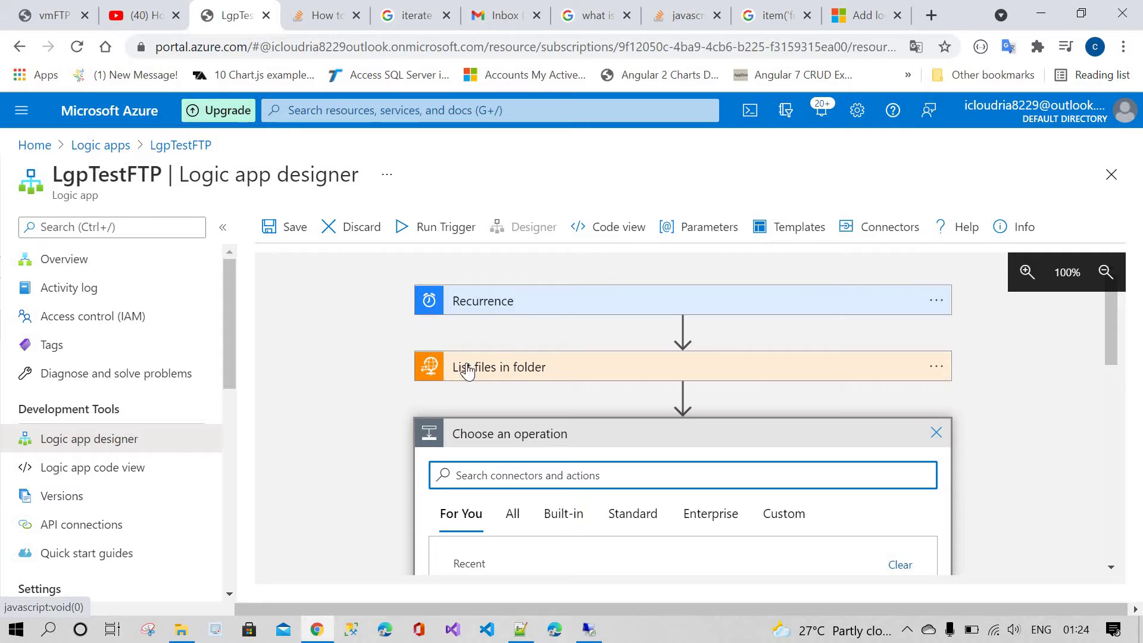
pyautogui.scroll(-2, 672, 434)
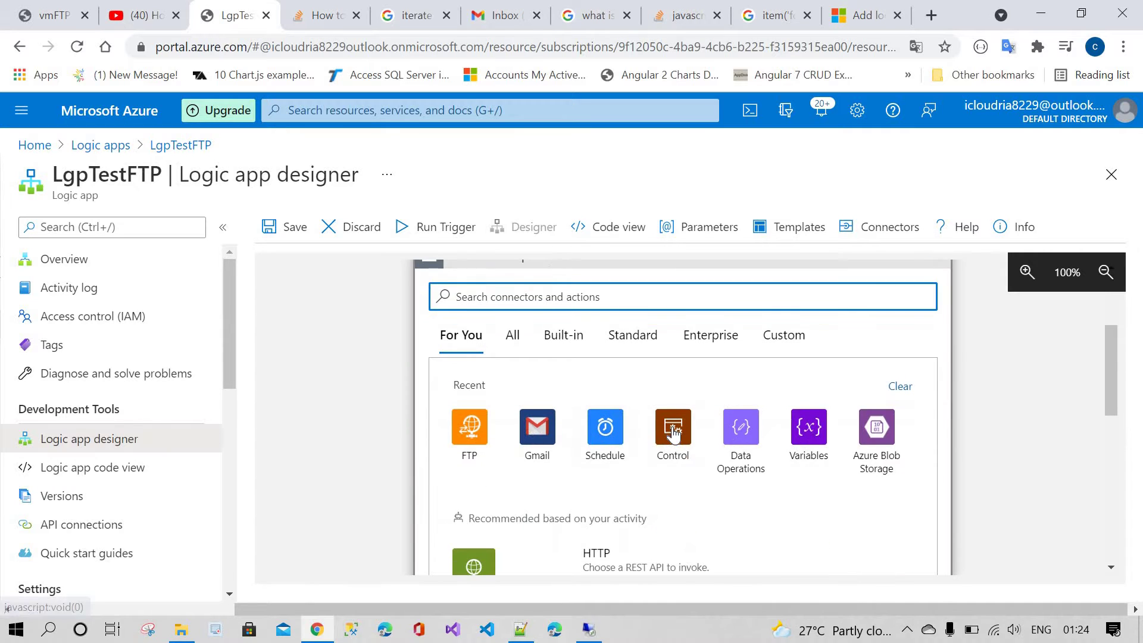
pyautogui.click(672, 435)
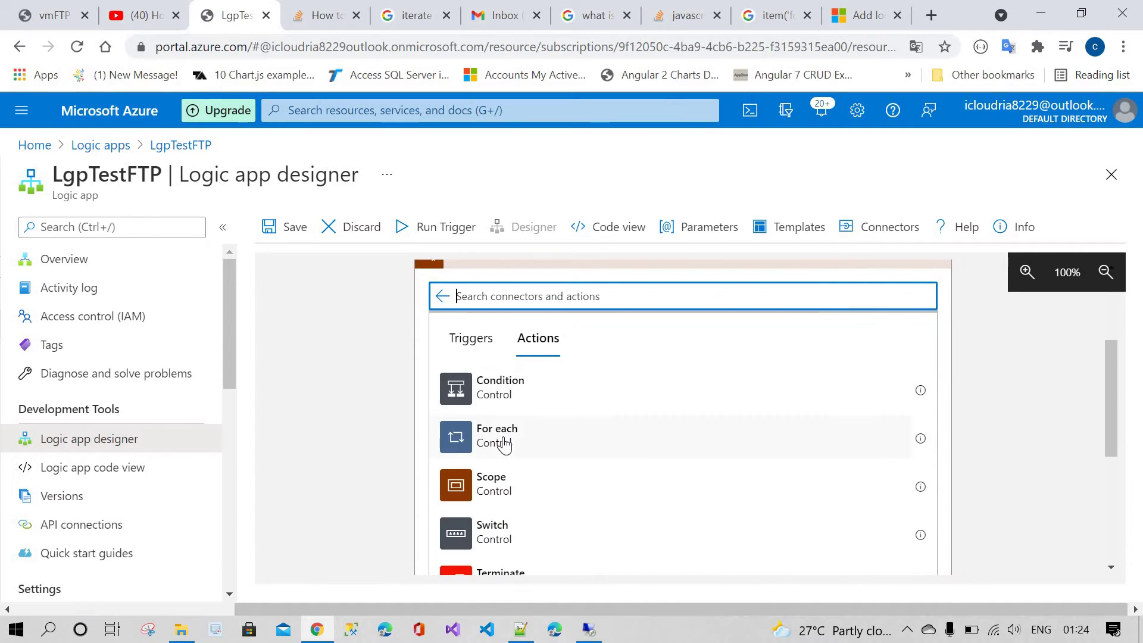
pyautogui.click(504, 440)
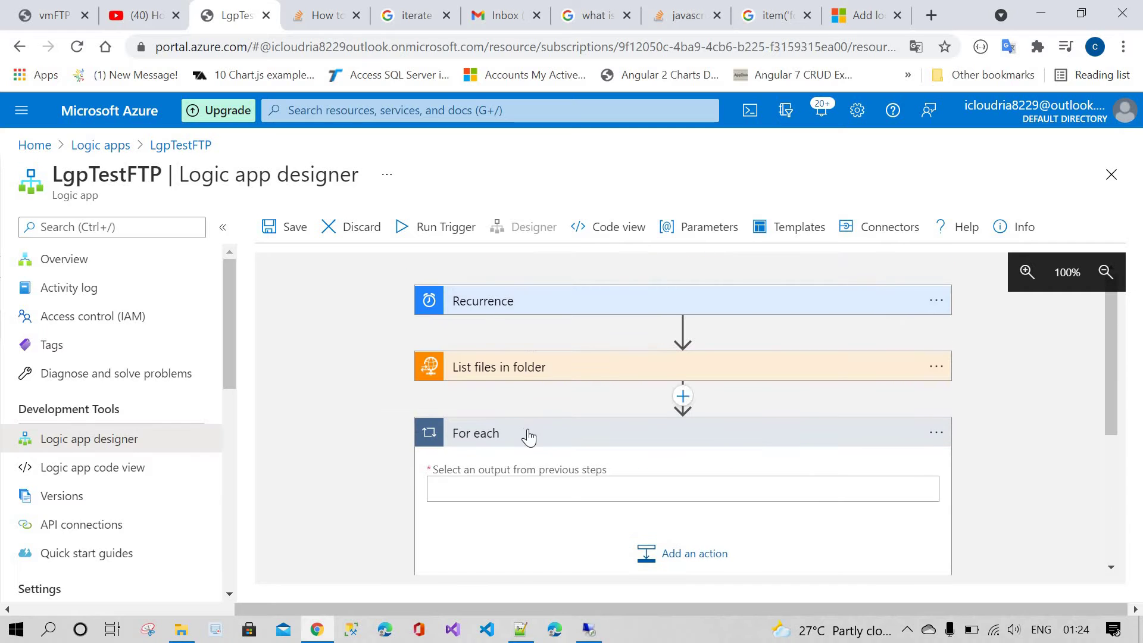
pyautogui.scroll(-2, 510, 301)
# Step: Write the loop input as a body() expression and insert the List files in folder Body output
pyautogui.click(507, 306)
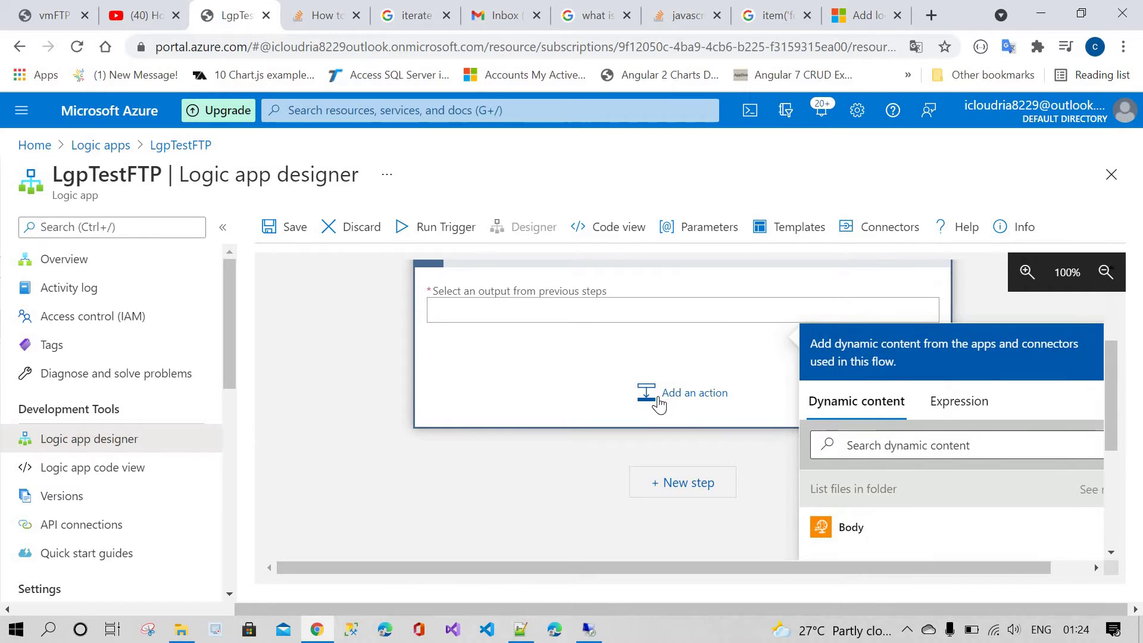
pyautogui.click(962, 407)
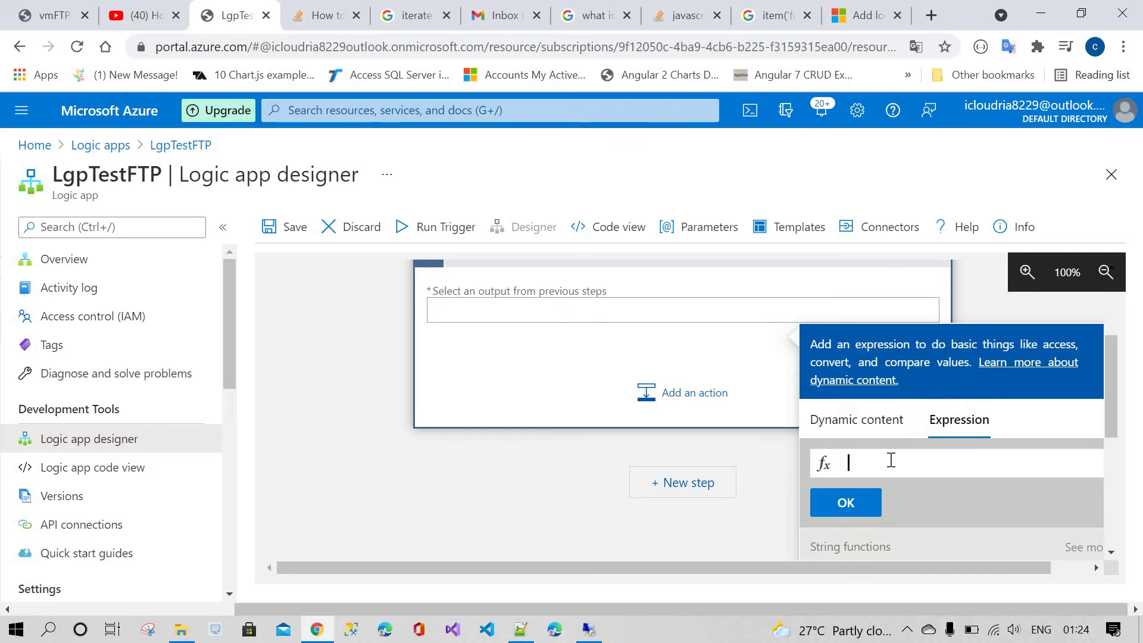
pyautogui.write('bo')
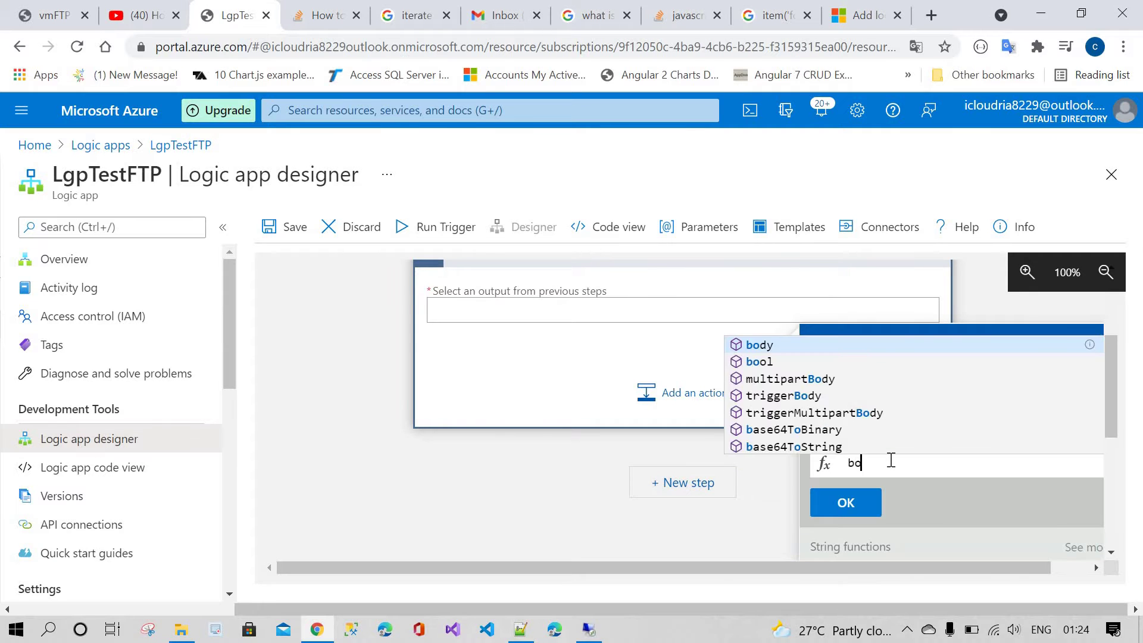
pyautogui.write('dy()')
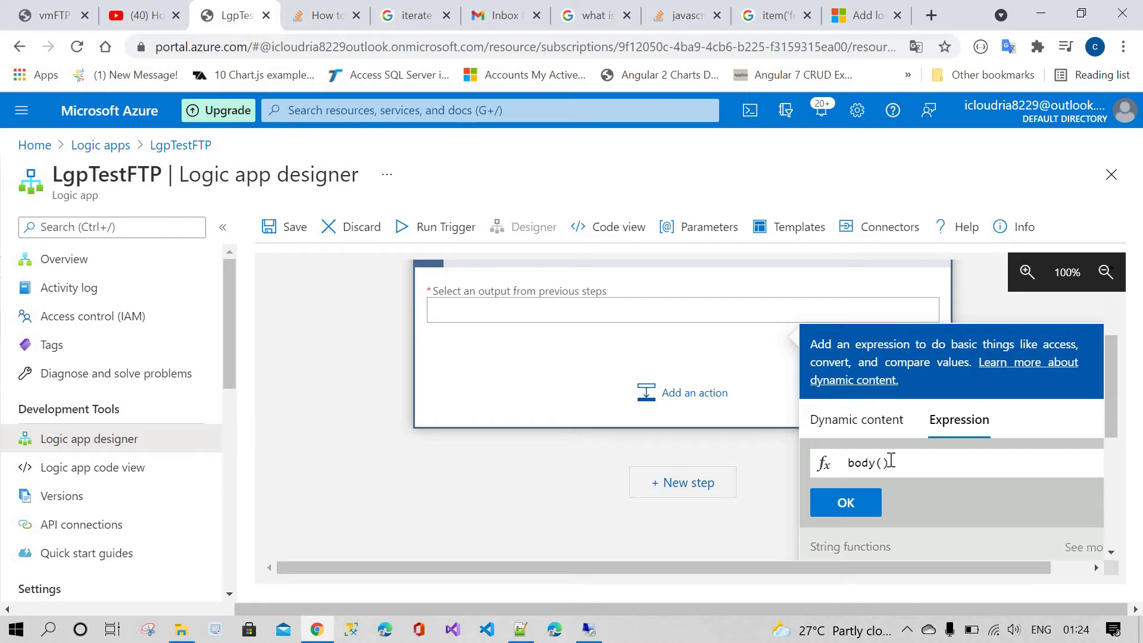
pyautogui.write("'")
pyautogui.scroll(3, 667, 432)
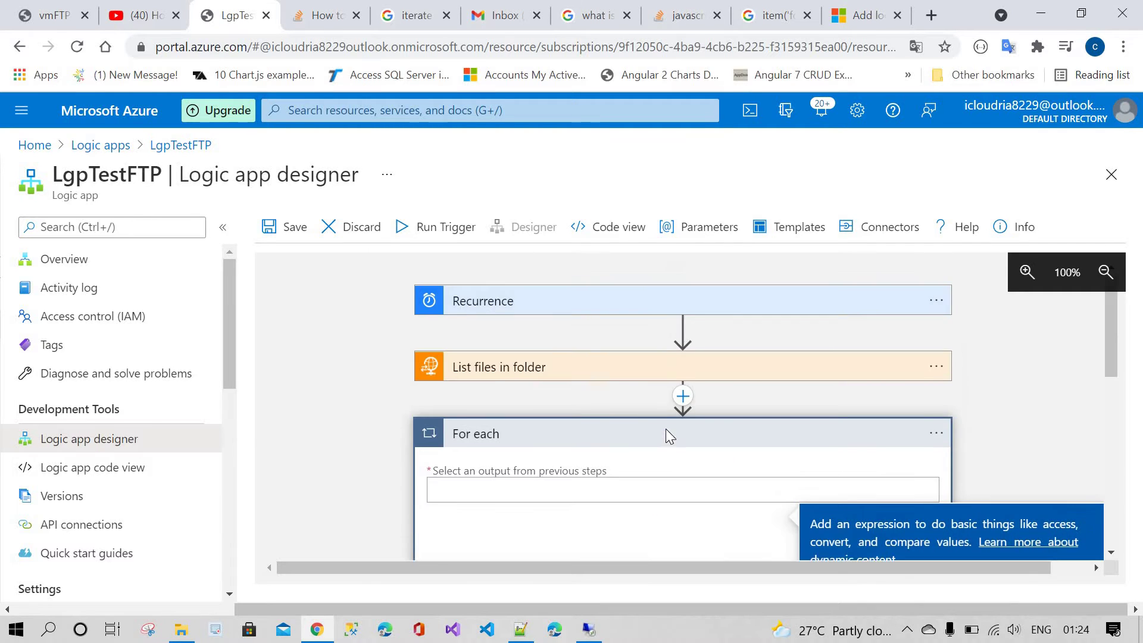
pyautogui.scroll(-1, 507, 323)
pyautogui.scroll(1, 494, 351)
pyautogui.scroll(-3, 802, 430)
pyautogui.scroll(-3, 916, 458)
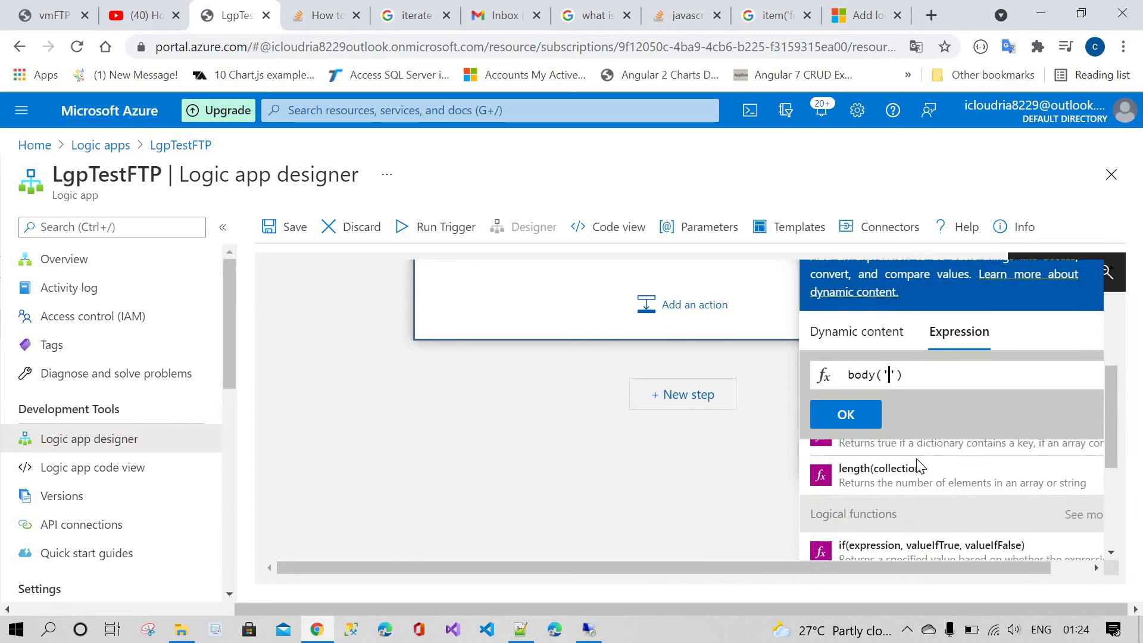
pyautogui.scroll(5, 898, 417)
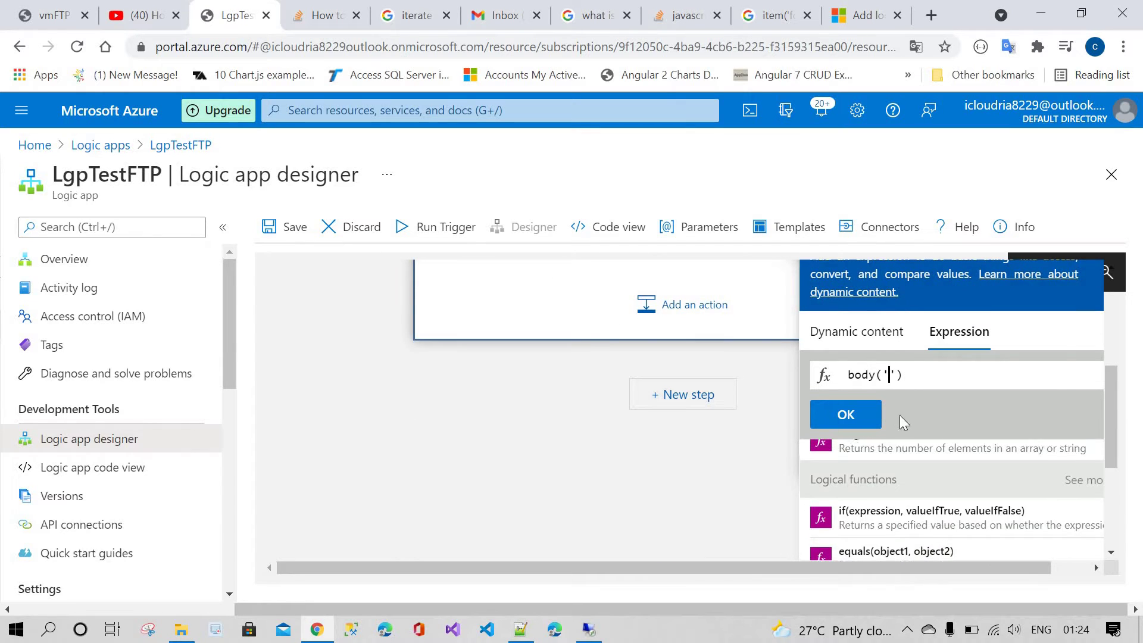
pyautogui.click(853, 334)
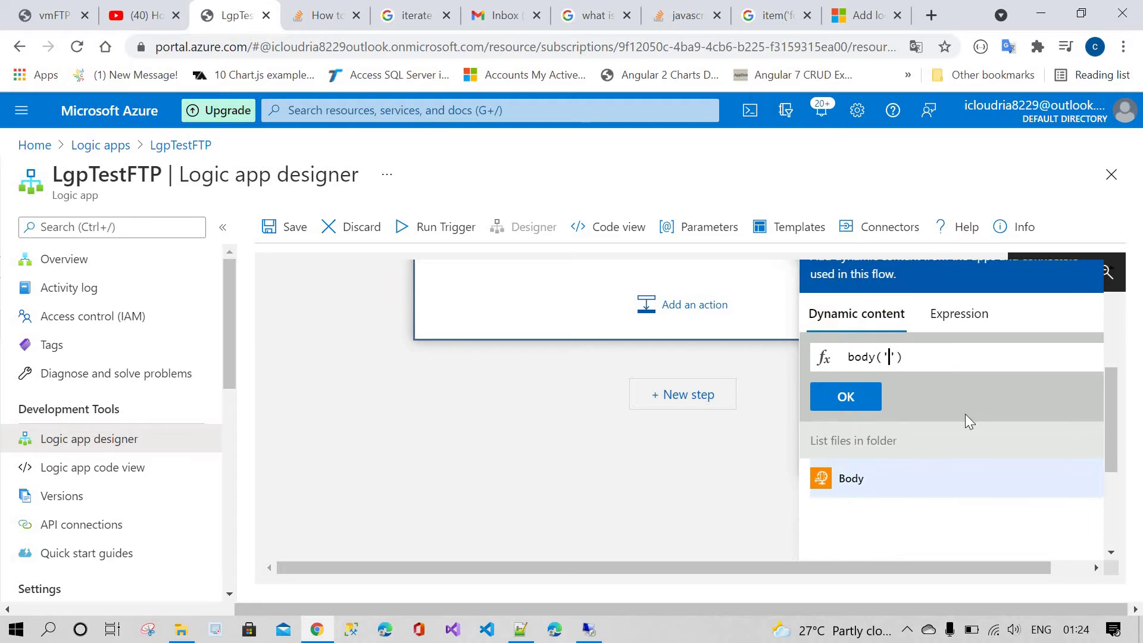
pyautogui.click(851, 478)
# Step: Fix the malformed expression to body('List_files_in_folder') and confirm it as the loop input
pyautogui.moveTo(877, 356); pyautogui.dragTo(825, 363)
pyautogui.press('BackSpace')
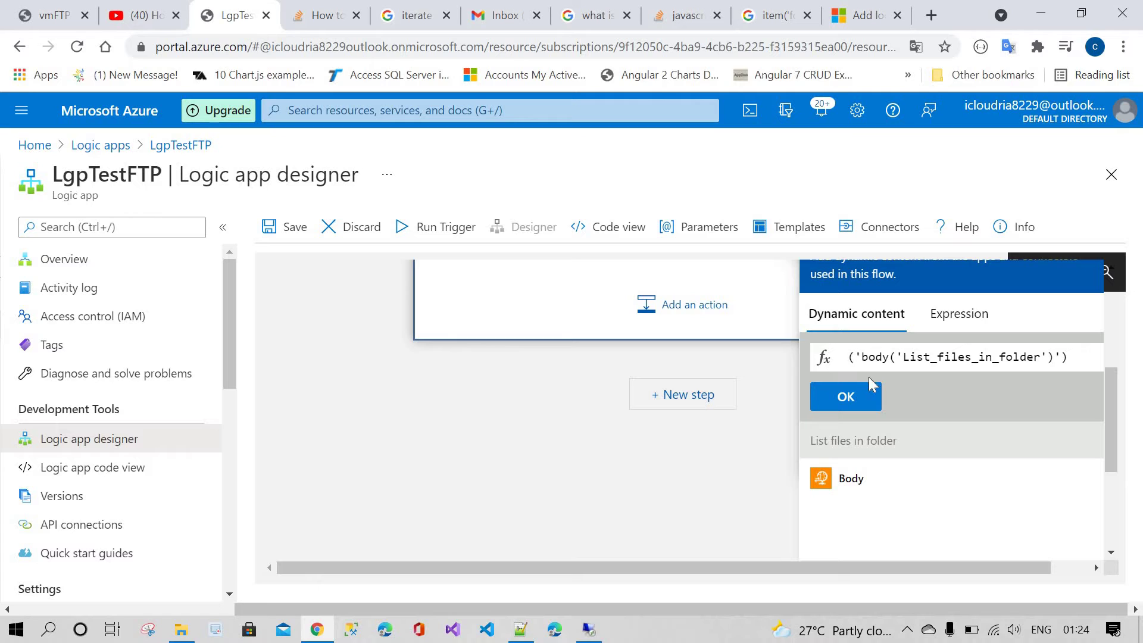
pyautogui.tripleClick(1000, 357)
pyautogui.press('BackSpace')
pyautogui.click(851, 479)
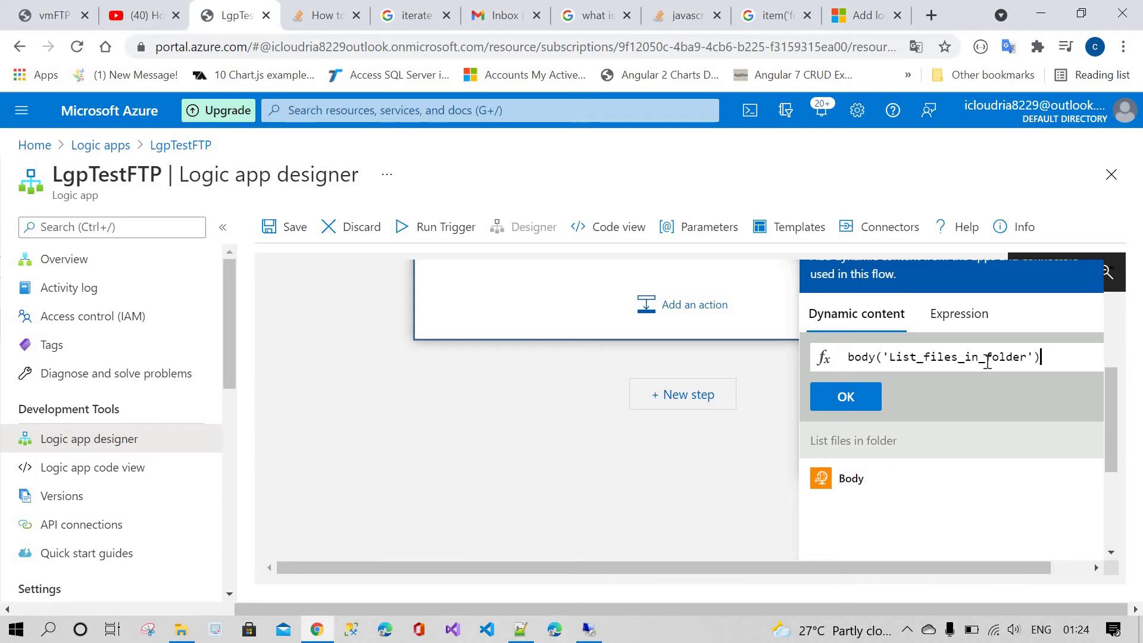
pyautogui.scroll(1, 638, 424)
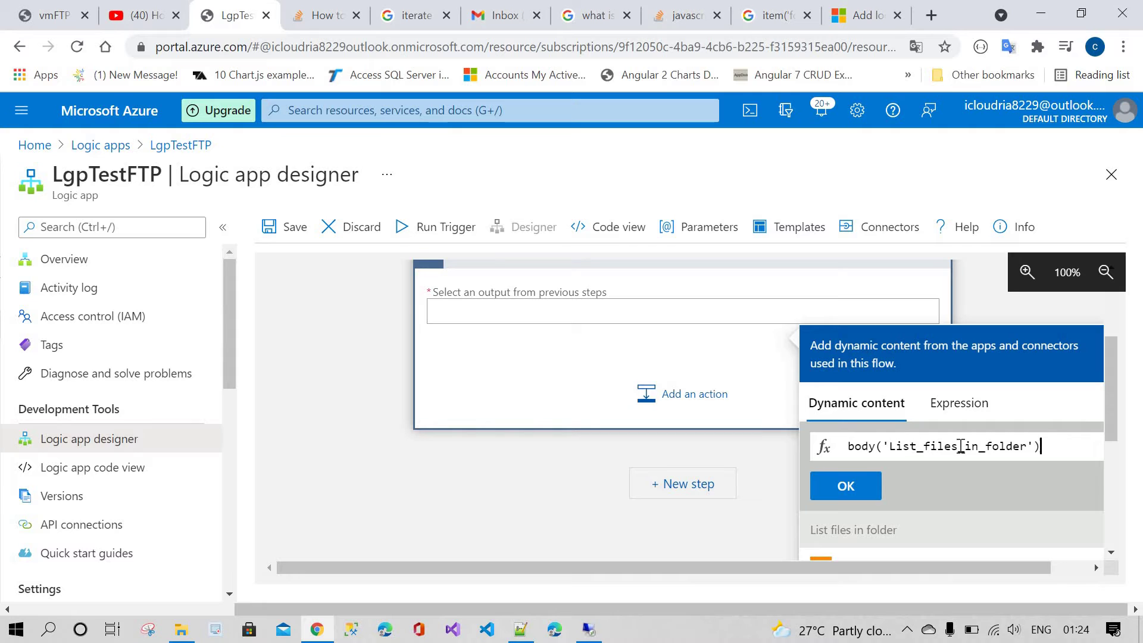
pyautogui.scroll(2, 481, 370)
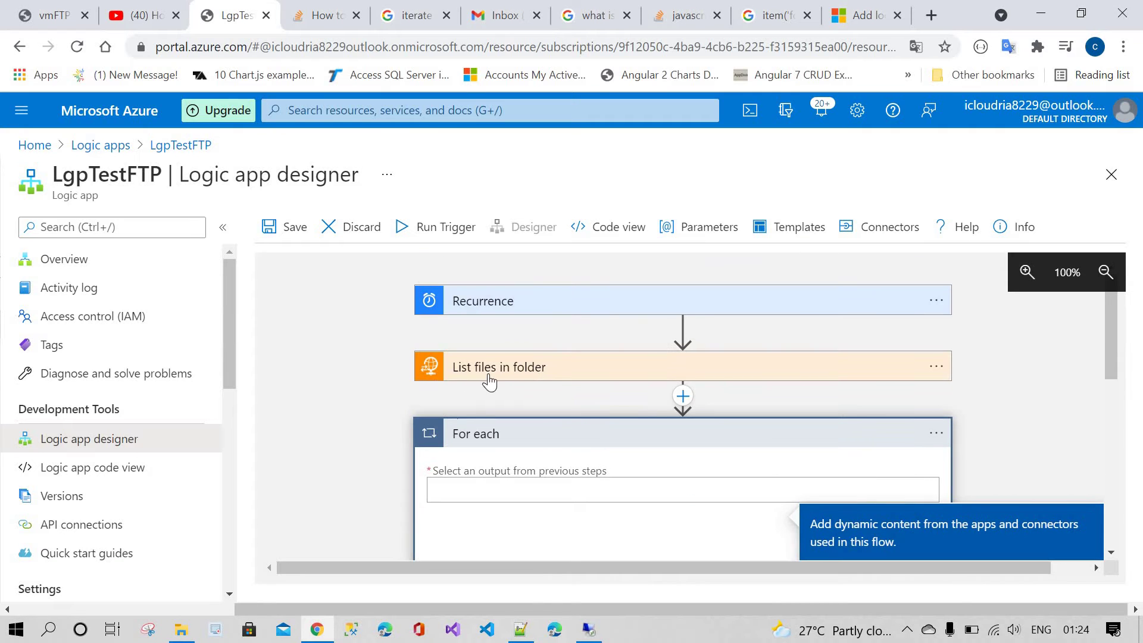
pyautogui.scroll(-2, 875, 459)
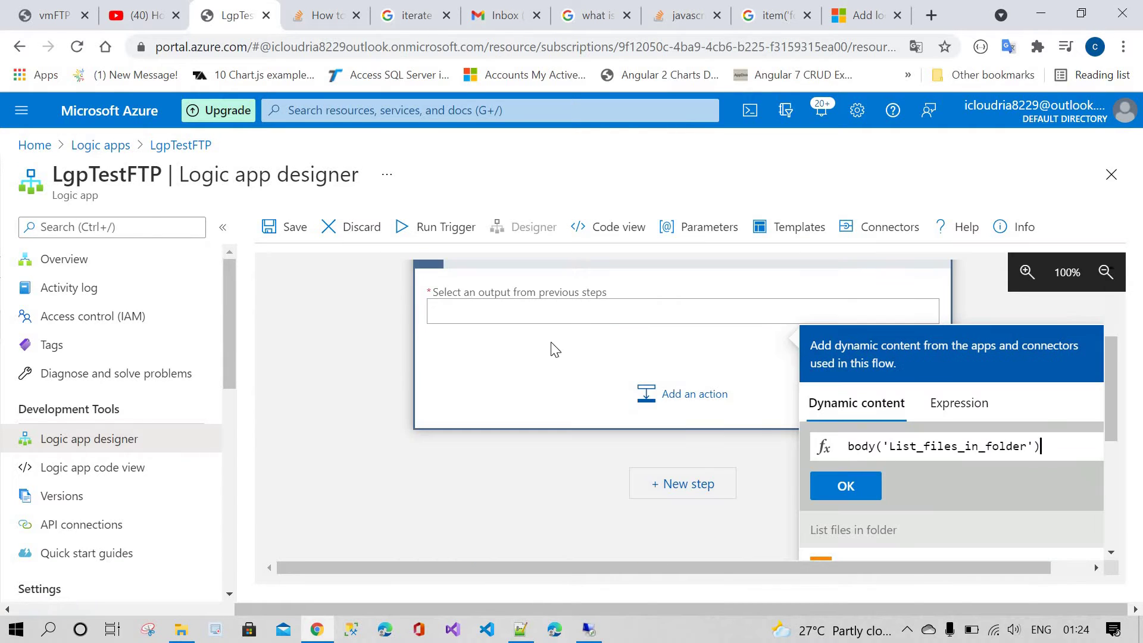
pyautogui.click(854, 487)
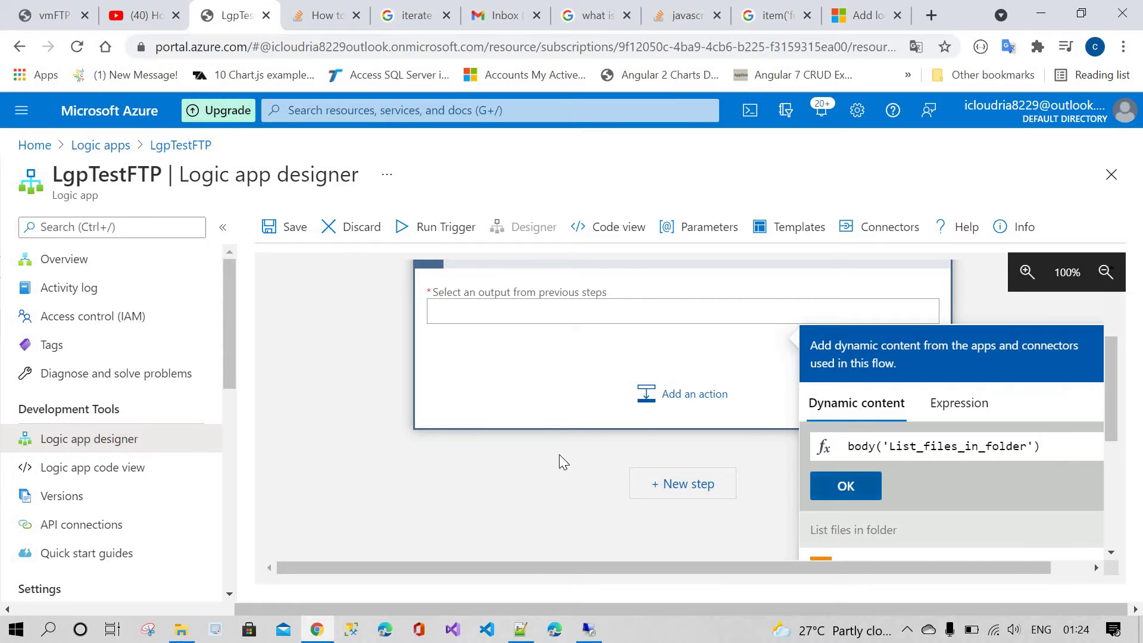
pyautogui.scroll(1, 544, 447)
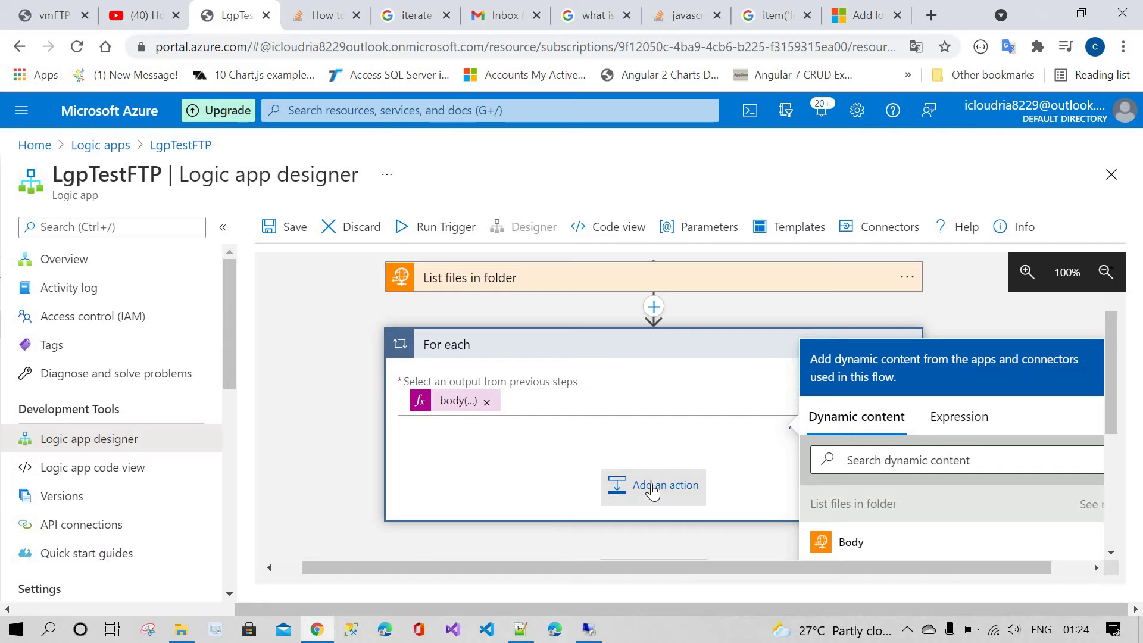
pyautogui.click(664, 449)
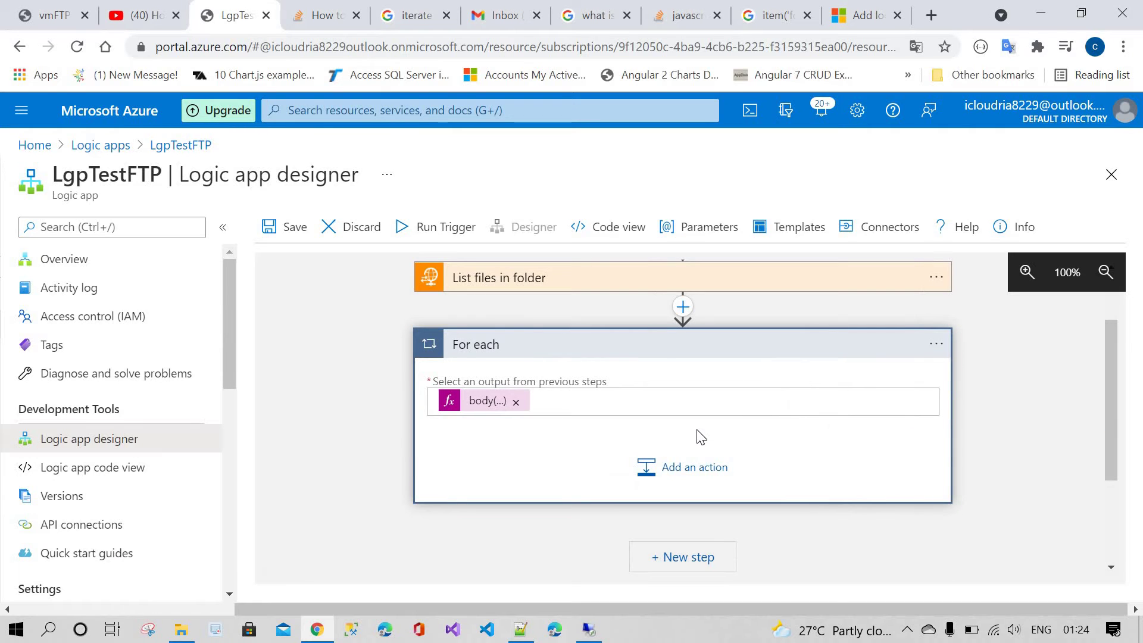
pyautogui.scroll(-3, 685, 428)
# Step: Add an FTP Get file content action inside the For each loop
pyautogui.scroll(2, 671, 416)
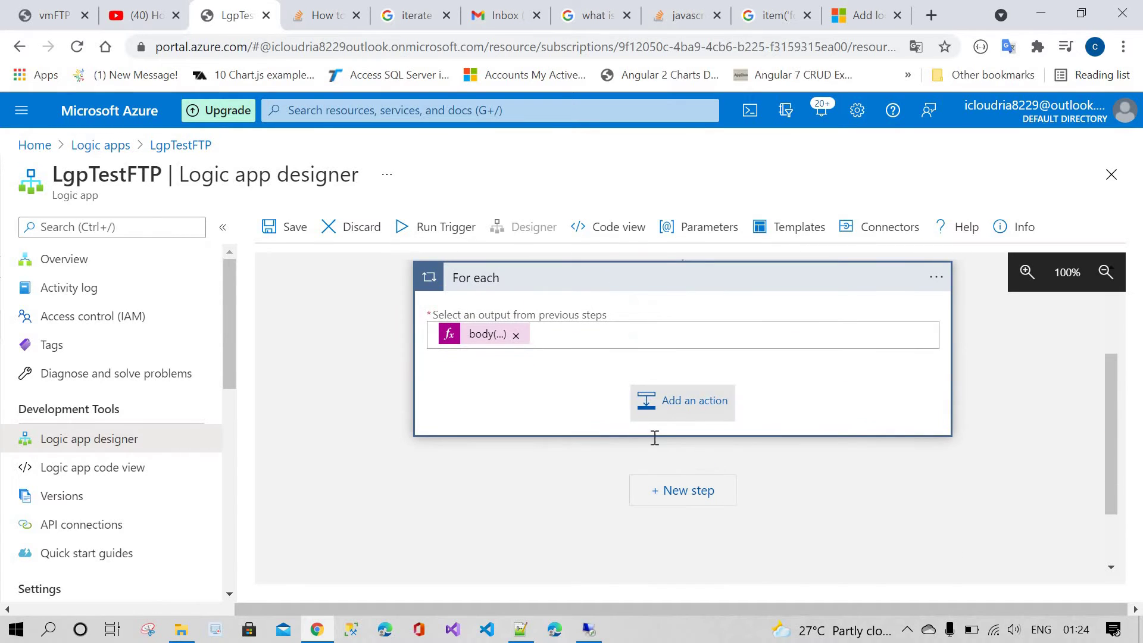
pyautogui.click(661, 410)
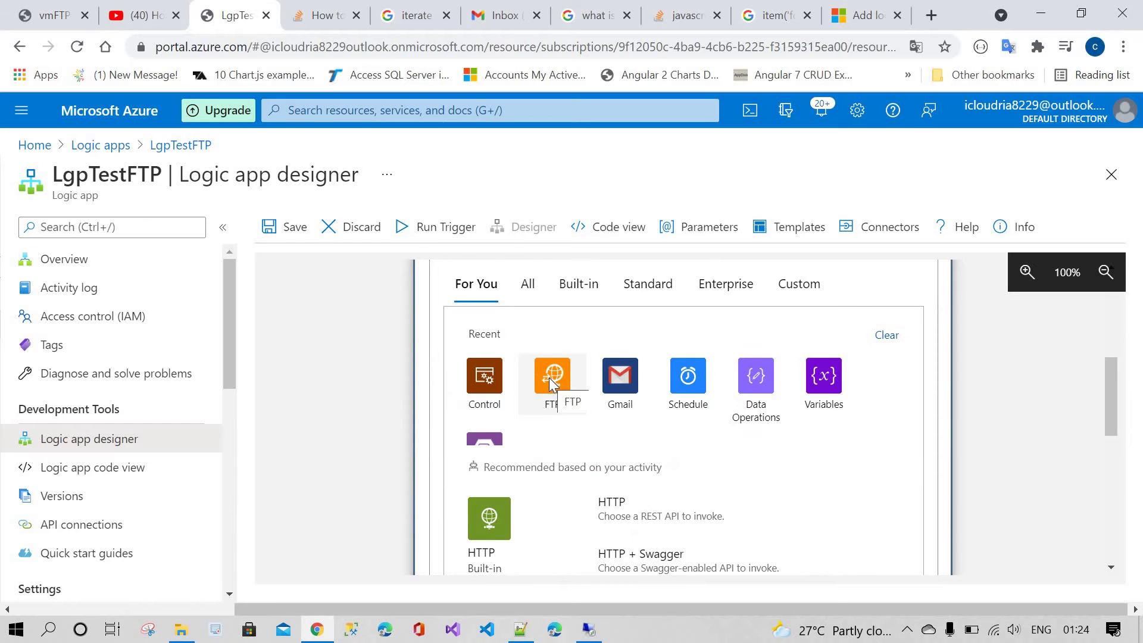
pyautogui.click(549, 384)
pyautogui.scroll(-2, 544, 488)
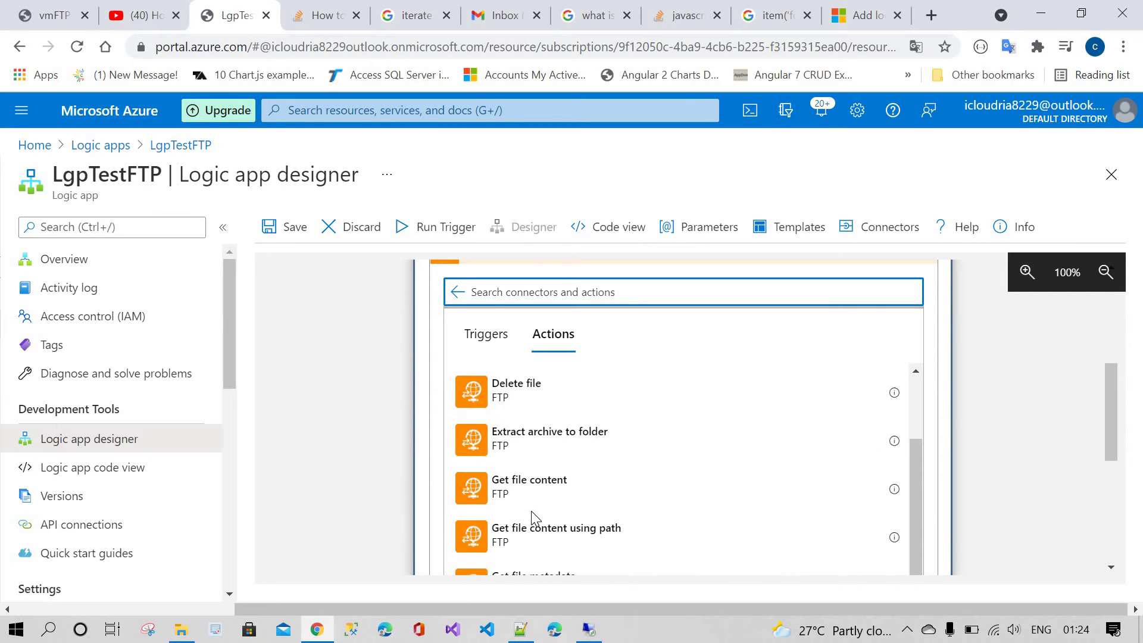
pyautogui.click(539, 488)
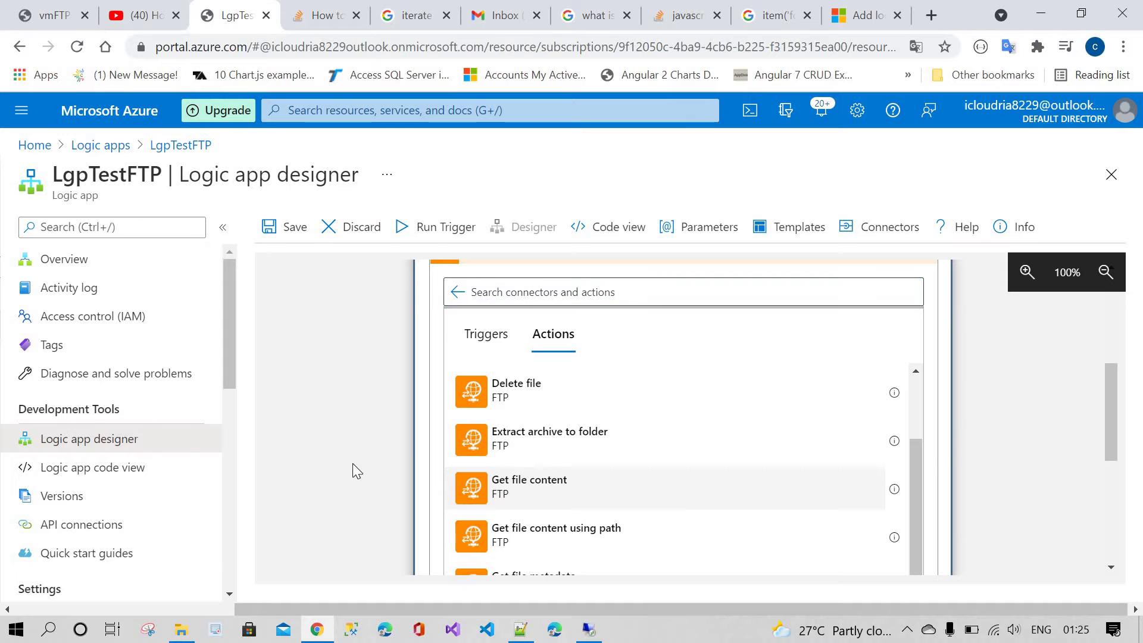
pyautogui.scroll(3, 466, 393)
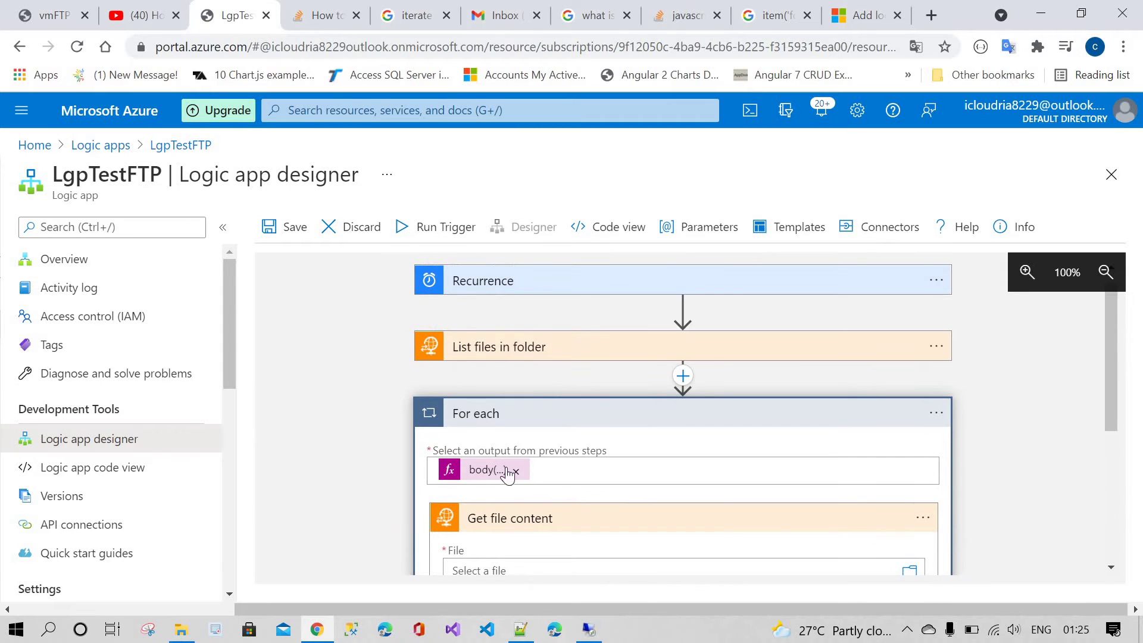
pyautogui.scroll(-1, 591, 470)
pyautogui.scroll(-1, 592, 471)
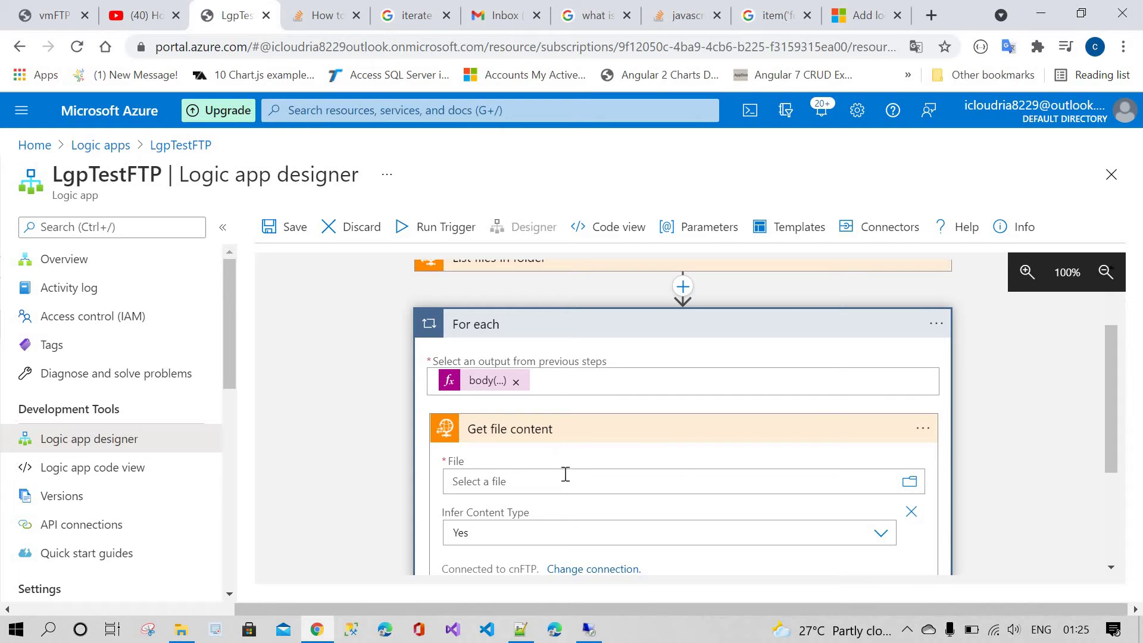
# Step: Browse the values offered for the Get file content File field without picking one
pyautogui.click(528, 482)
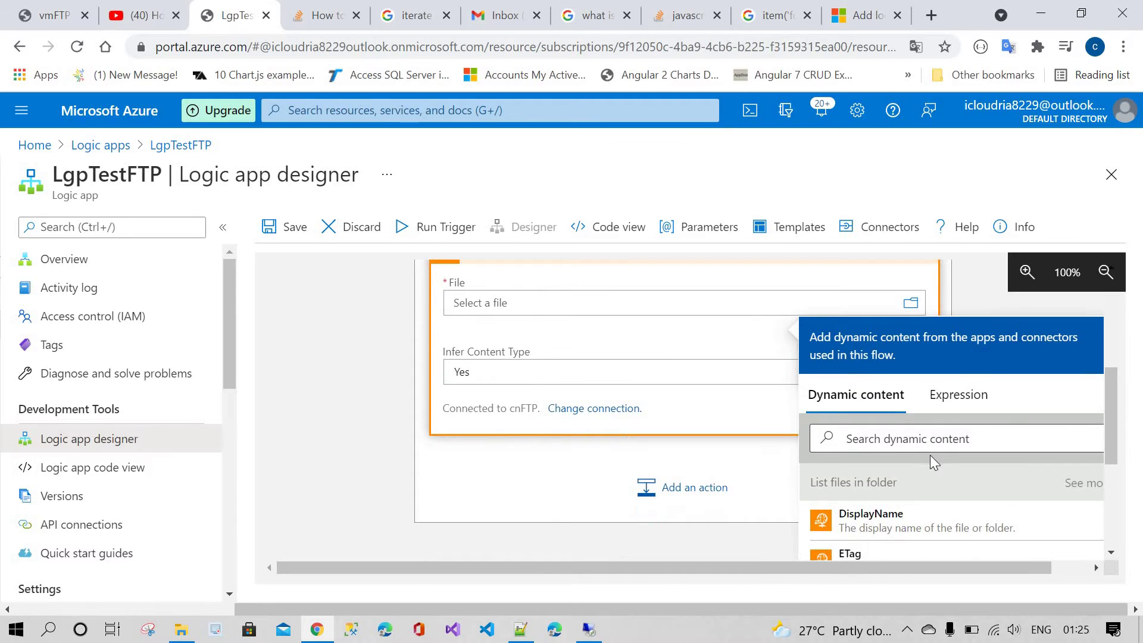
pyautogui.scroll(-5, 930, 455)
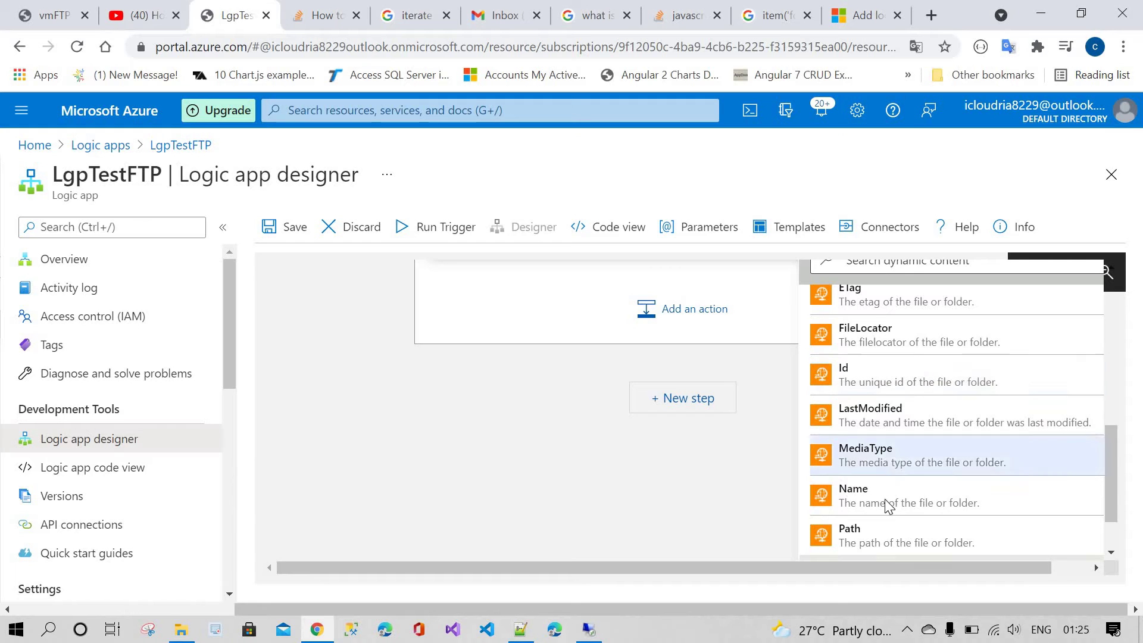
pyautogui.scroll(-1, 893, 492)
pyautogui.scroll(6, 485, 463)
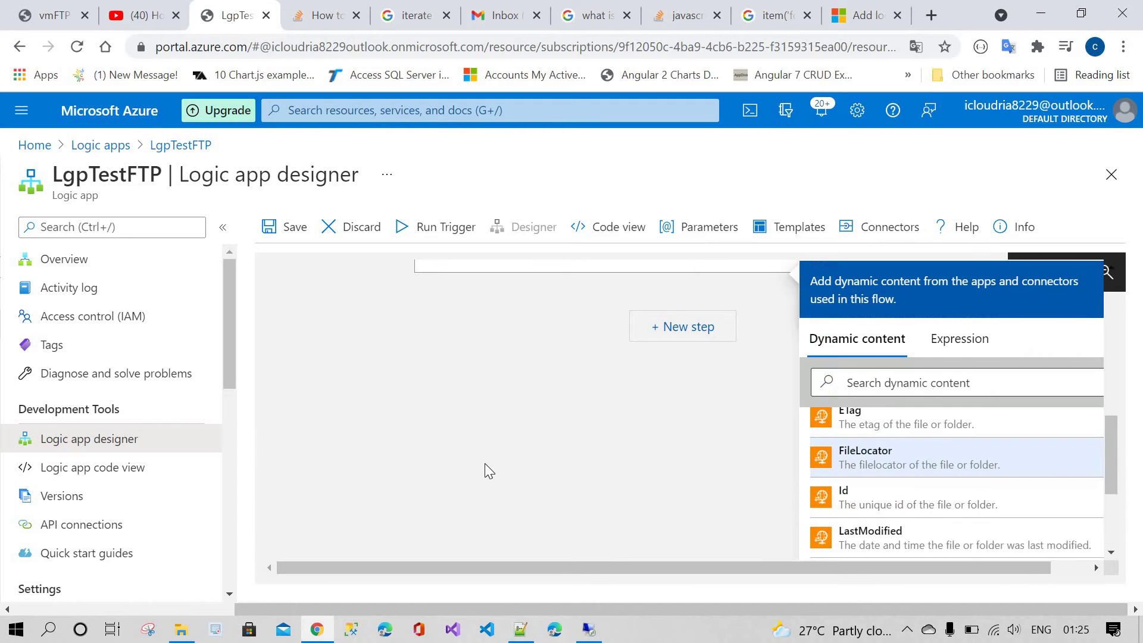
pyautogui.click(514, 408)
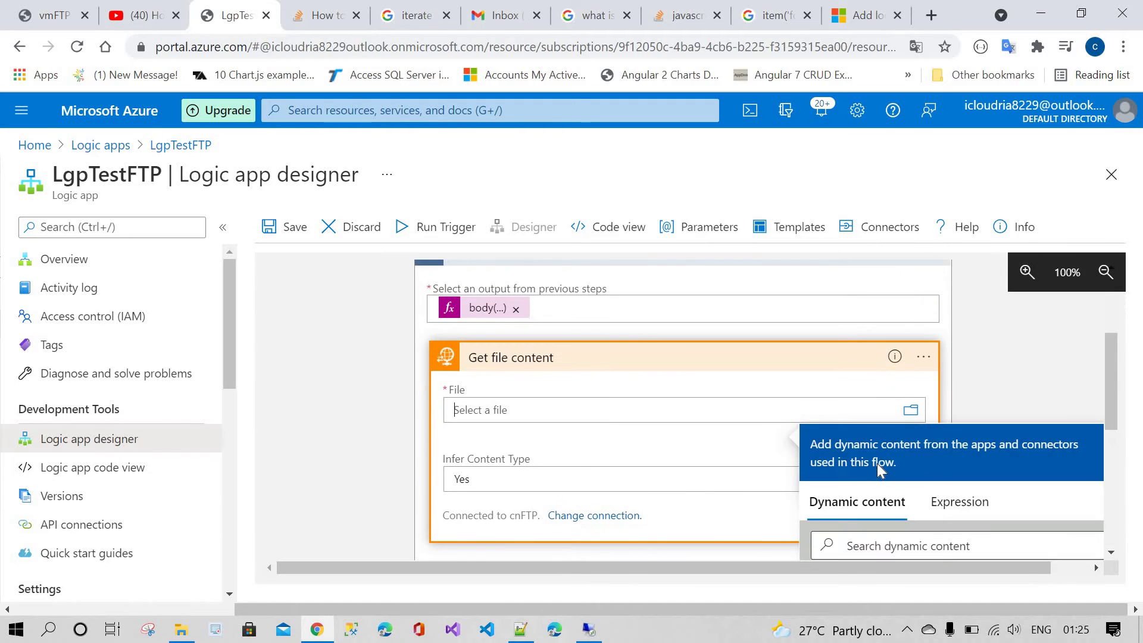
pyautogui.scroll(-5, 877, 463)
pyautogui.scroll(5, 878, 472)
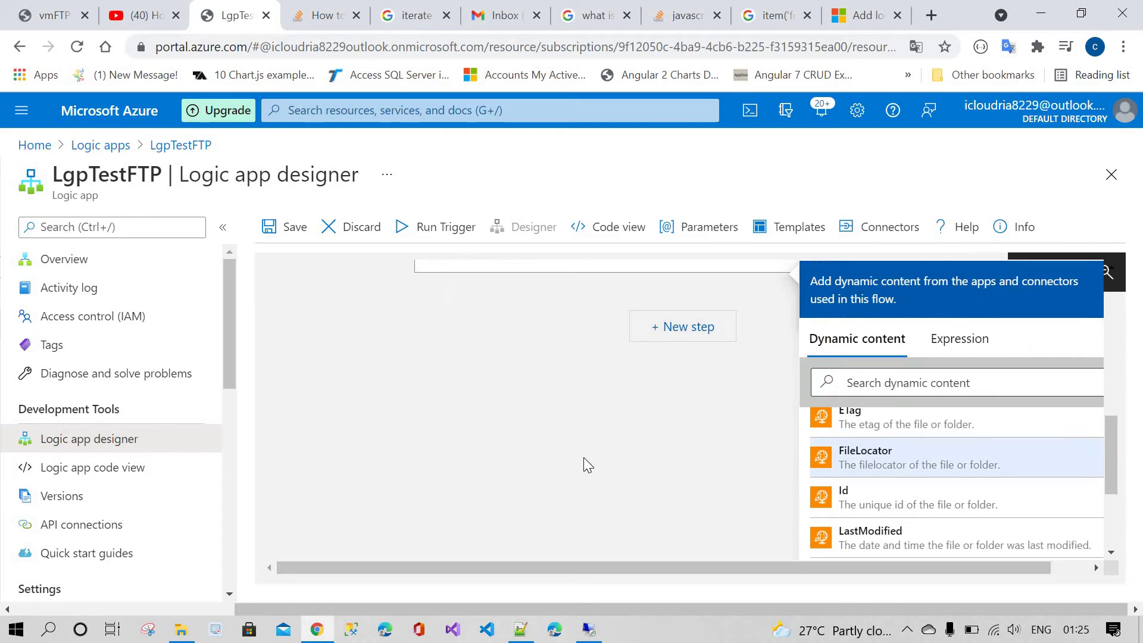
pyautogui.scroll(5, 583, 456)
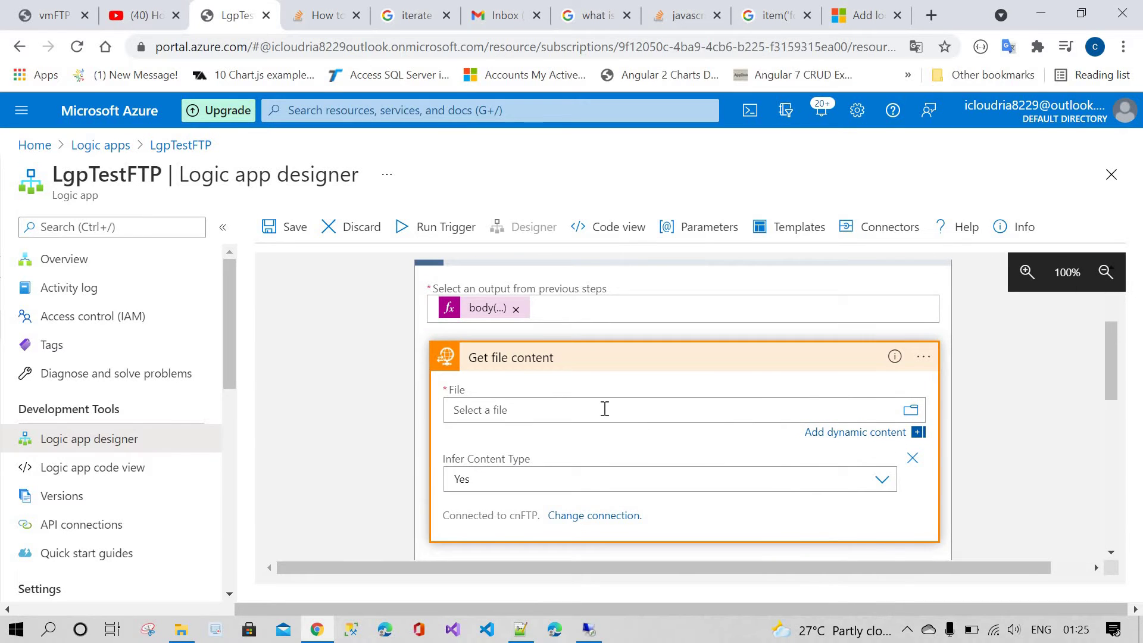
pyautogui.click(604, 409)
pyautogui.scroll(-2, 955, 433)
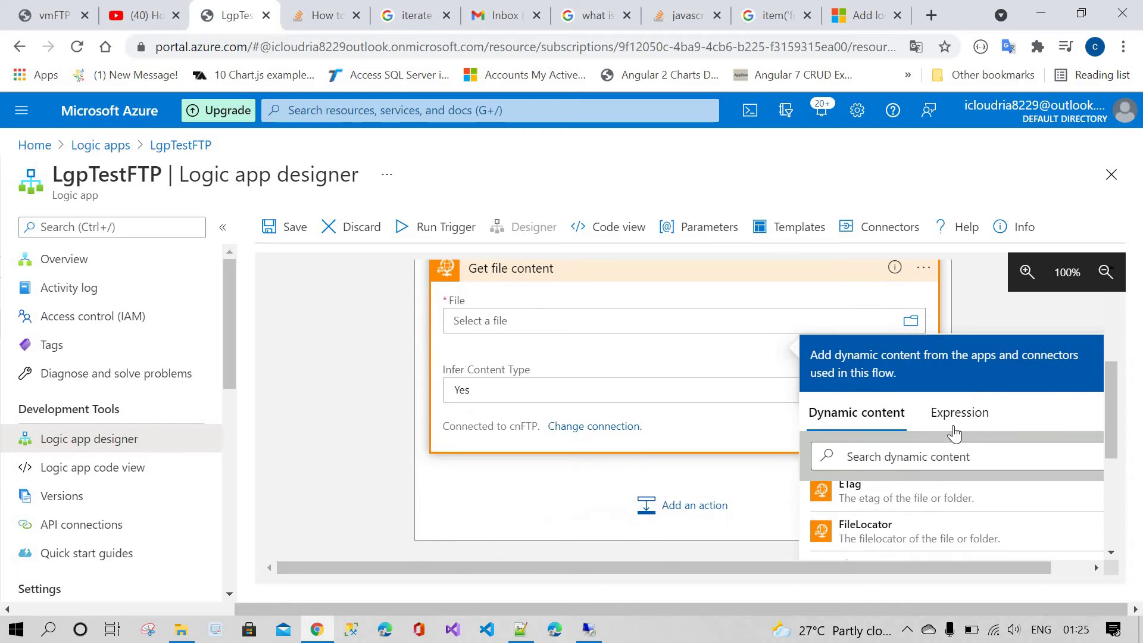
pyautogui.scroll(-3, 954, 433)
pyautogui.scroll(1, 943, 439)
pyautogui.scroll(-1, 917, 455)
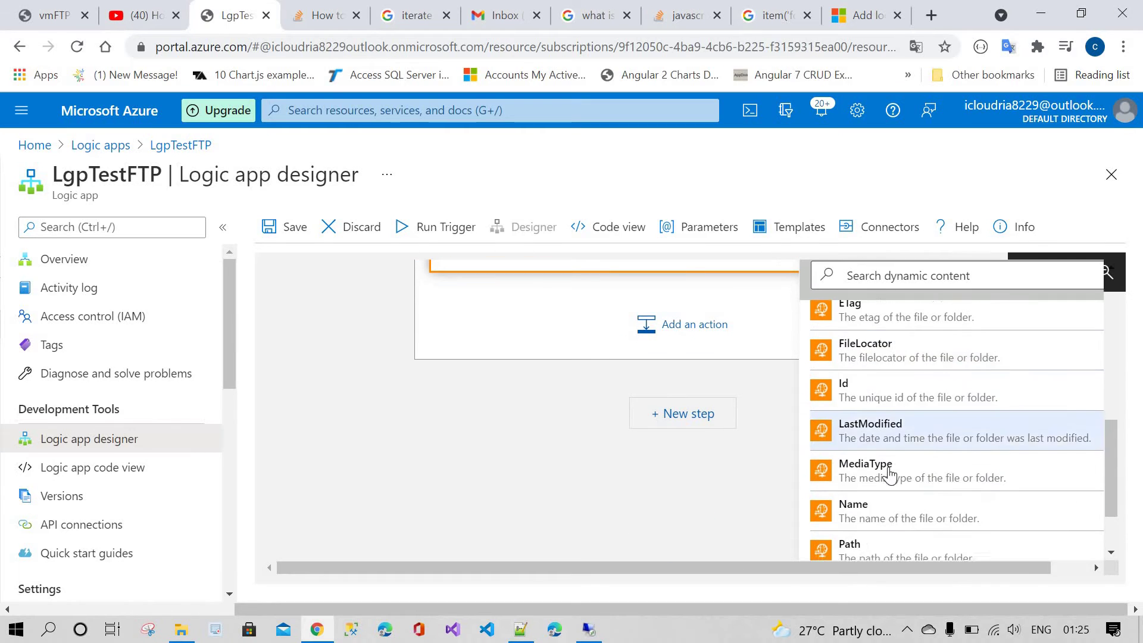
pyautogui.scroll(-2, 549, 465)
pyautogui.click(548, 464)
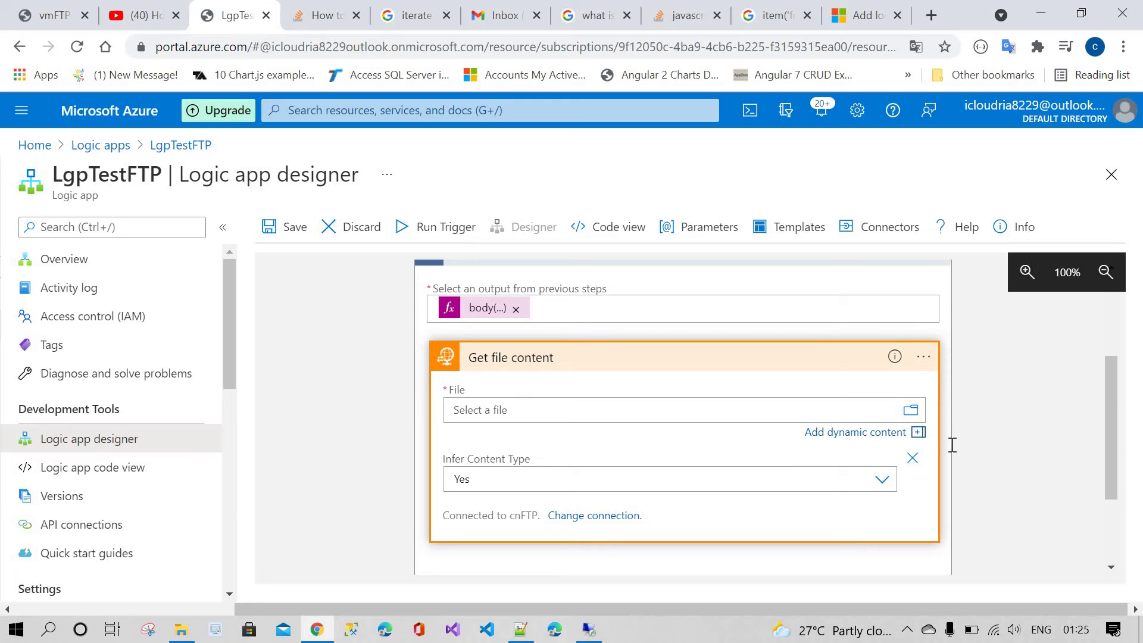
# Step: Set File to the loop item's Path and remove the extra FileLocator token
pyautogui.click(919, 432)
pyautogui.click(959, 341)
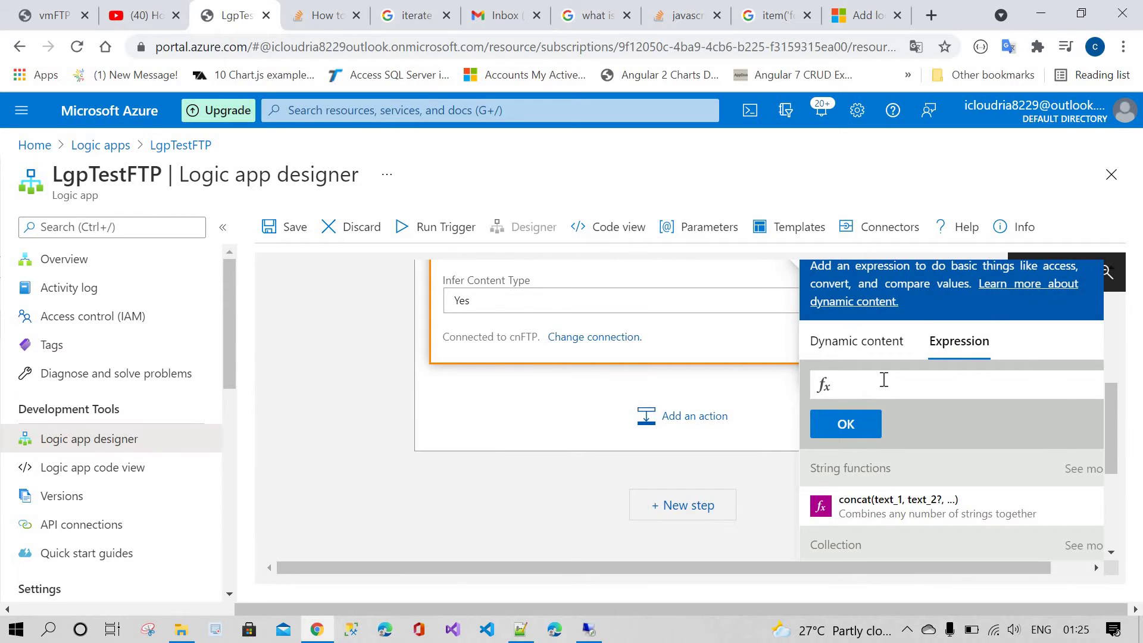
pyautogui.write('path')
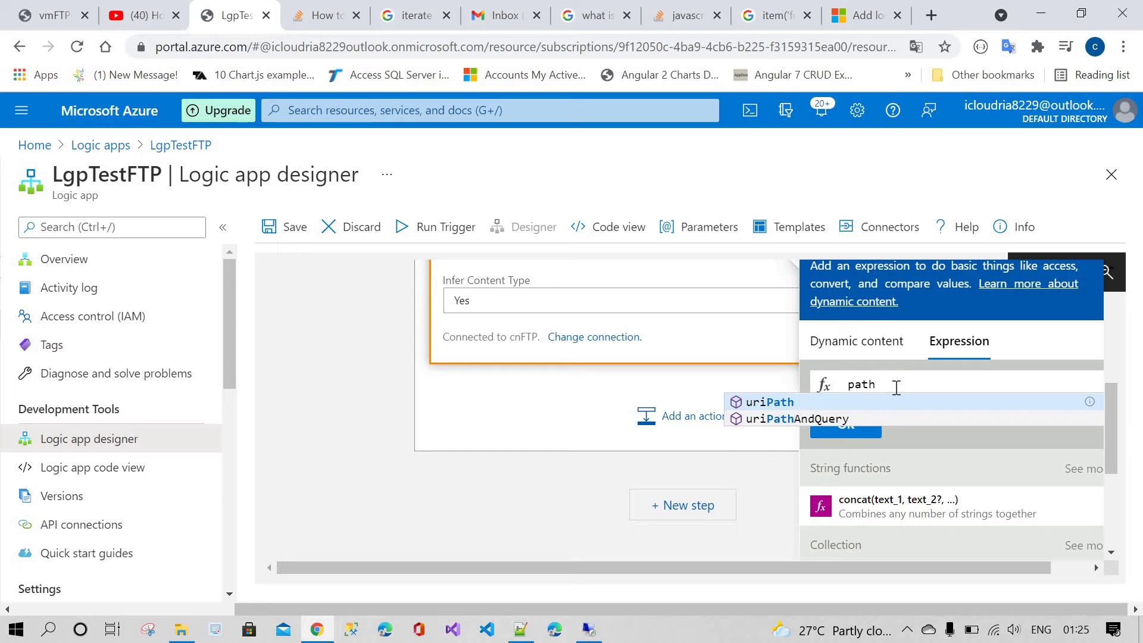
pyautogui.press('BackSpace')
pyautogui.press('BackSpace')
pyautogui.press('BackSpace')
pyautogui.press('BackSpace')
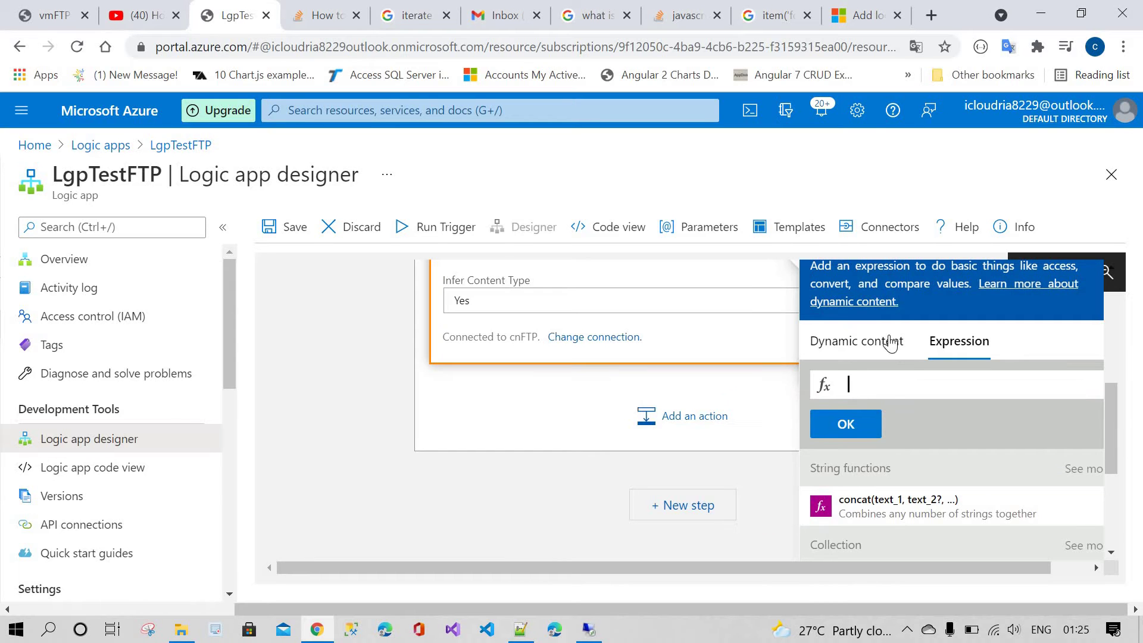
pyautogui.click(893, 340)
pyautogui.scroll(-5, 897, 514)
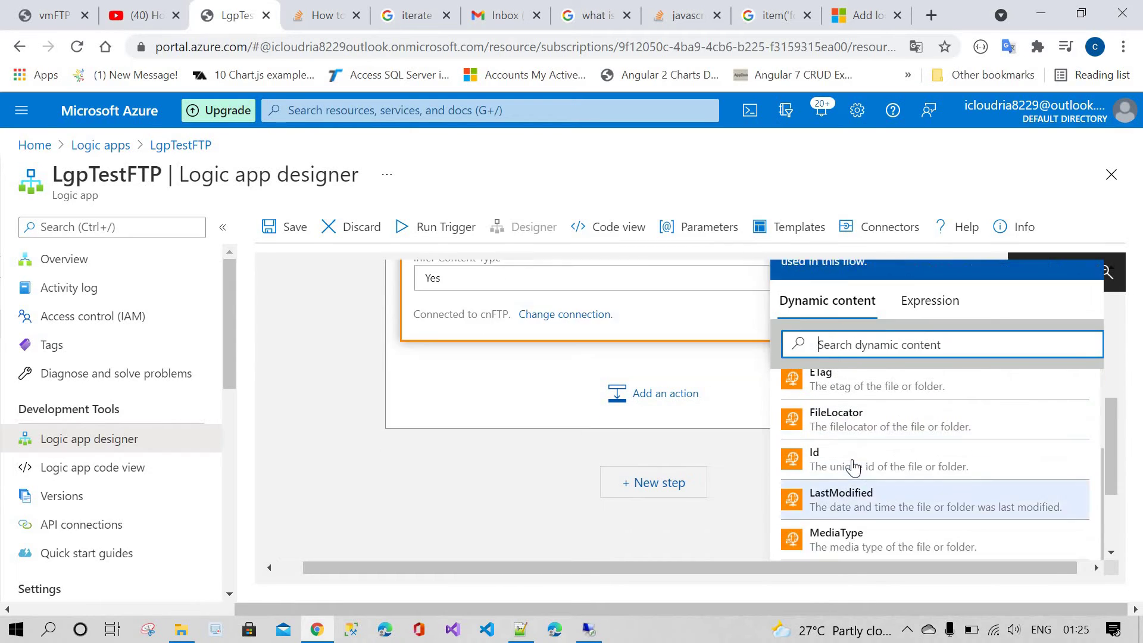
pyautogui.scroll(-3, 652, 428)
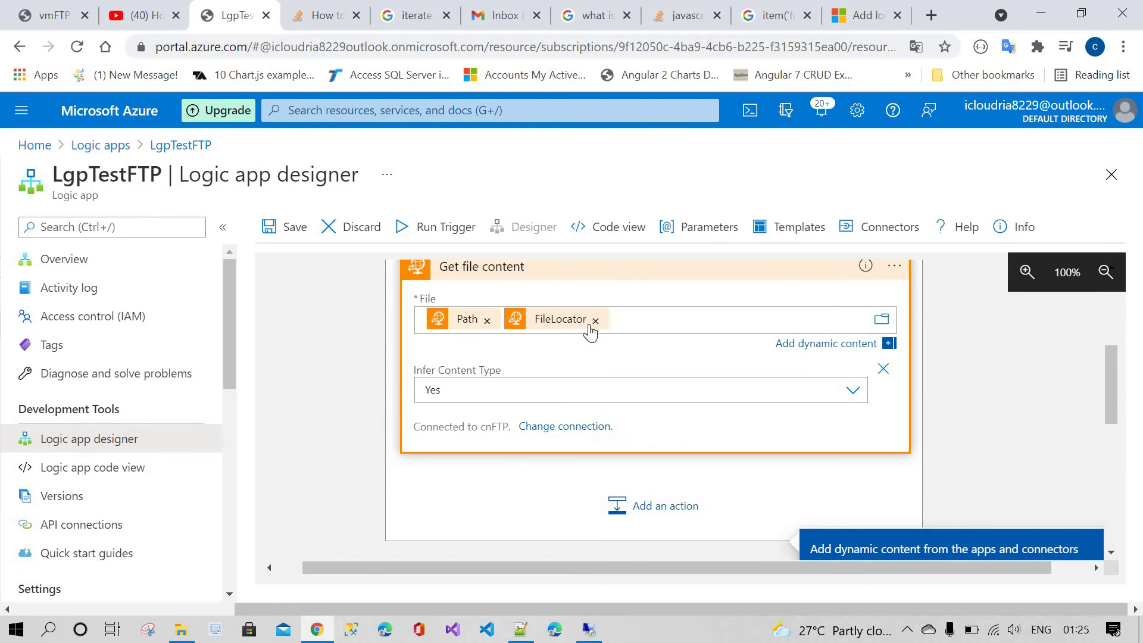
pyautogui.click(592, 321)
pyautogui.click(461, 322)
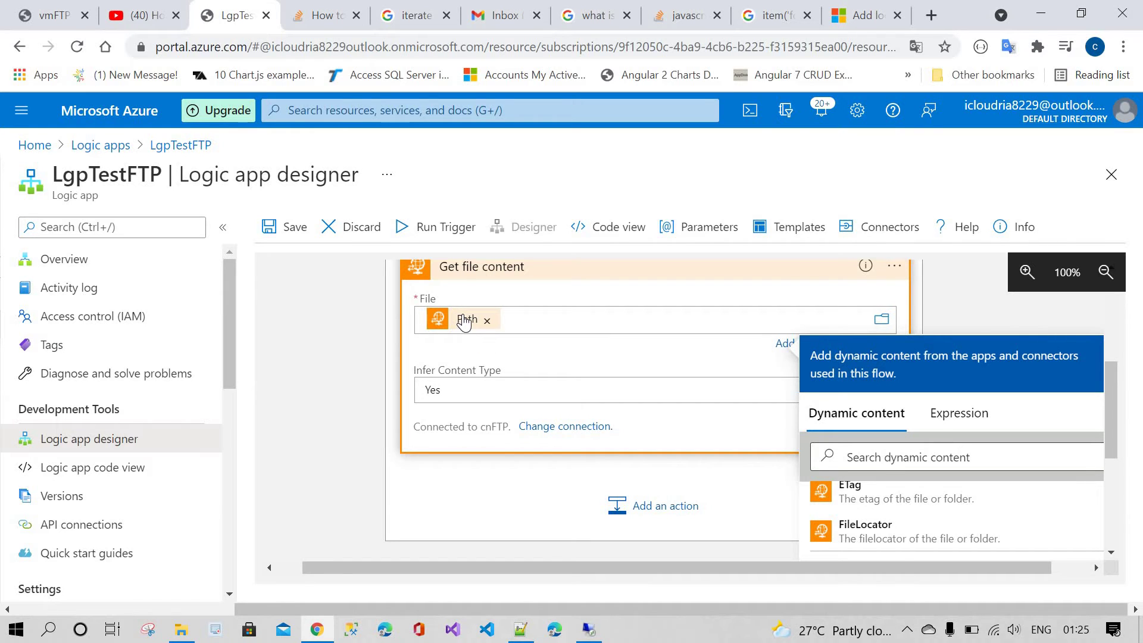
pyautogui.moveTo(465, 322)
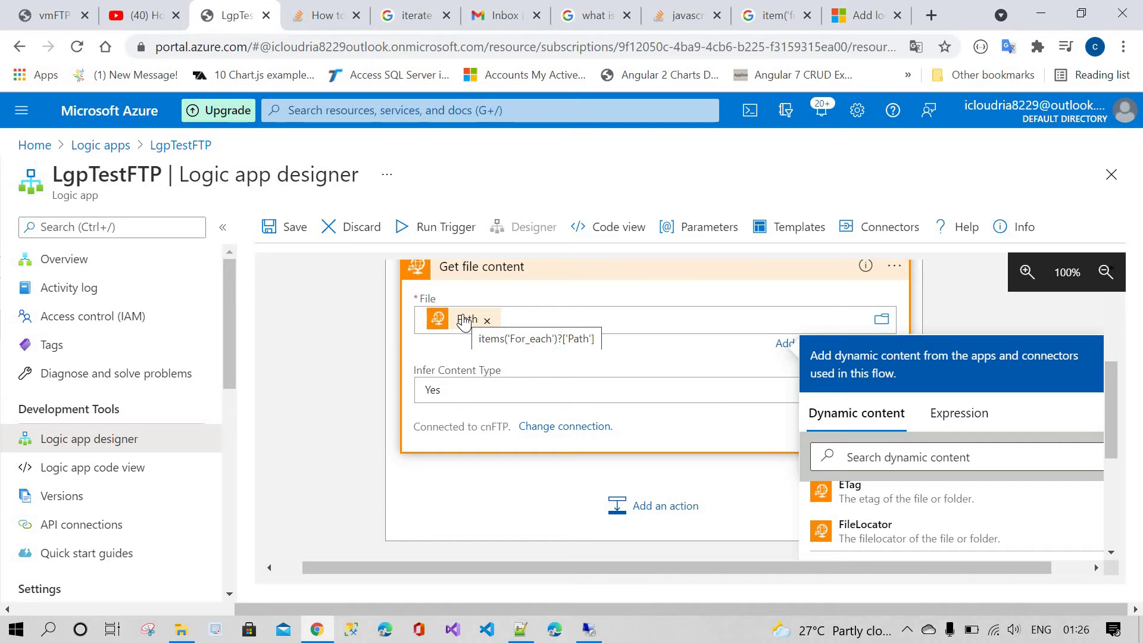
pyautogui.scroll(3, 465, 372)
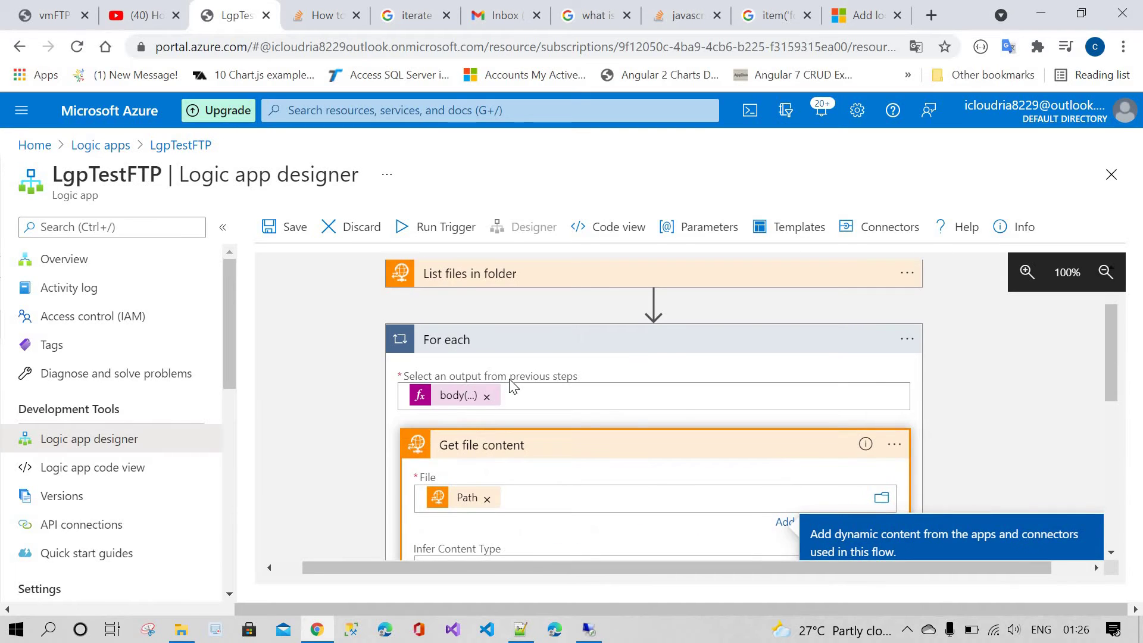
pyautogui.scroll(2, 512, 385)
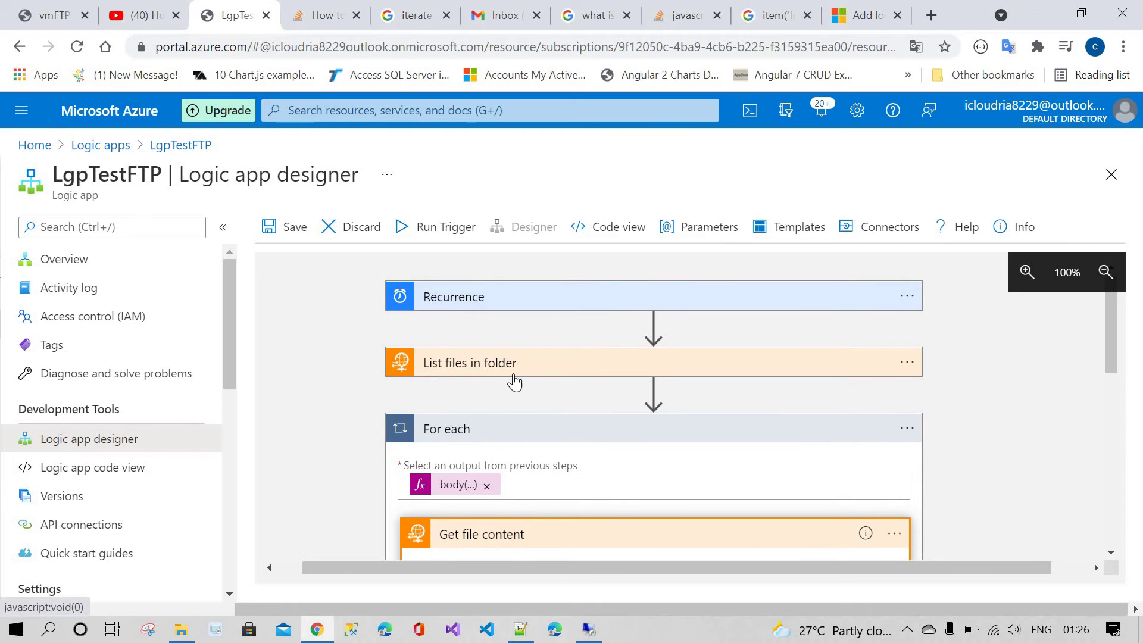
pyautogui.scroll(-2, 517, 381)
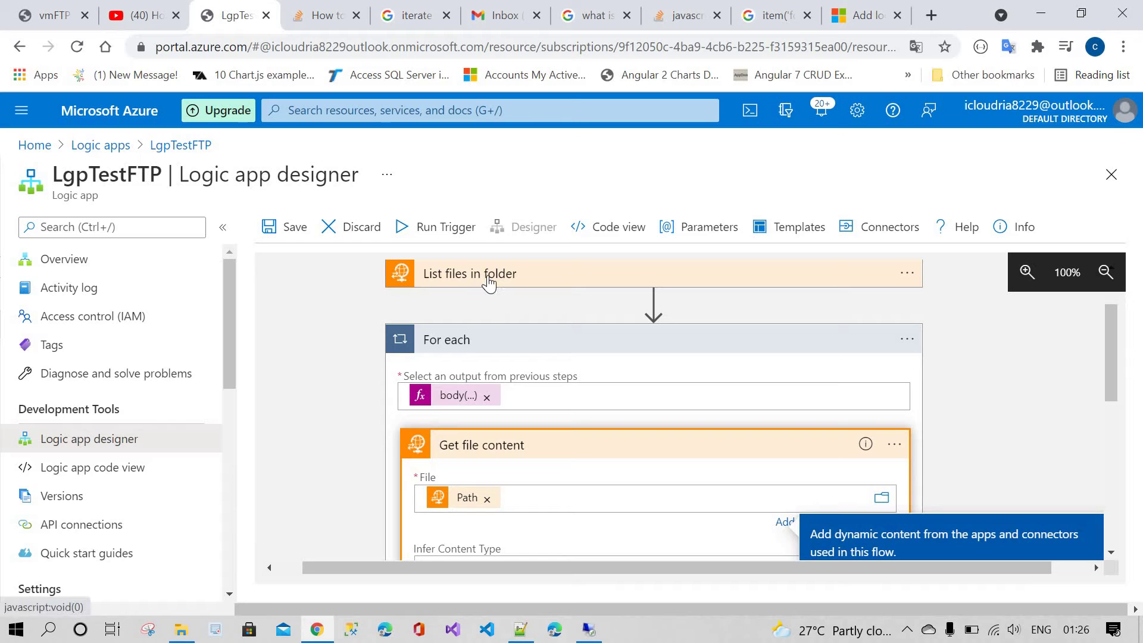
pyautogui.scroll(-4, 492, 340)
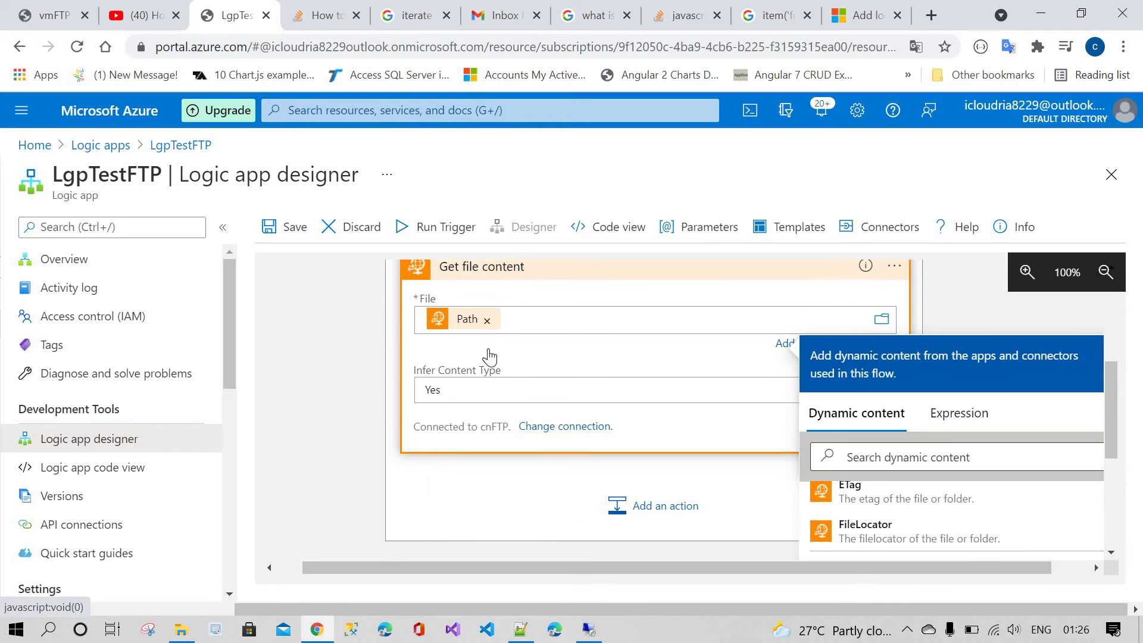
pyautogui.scroll(2, 488, 358)
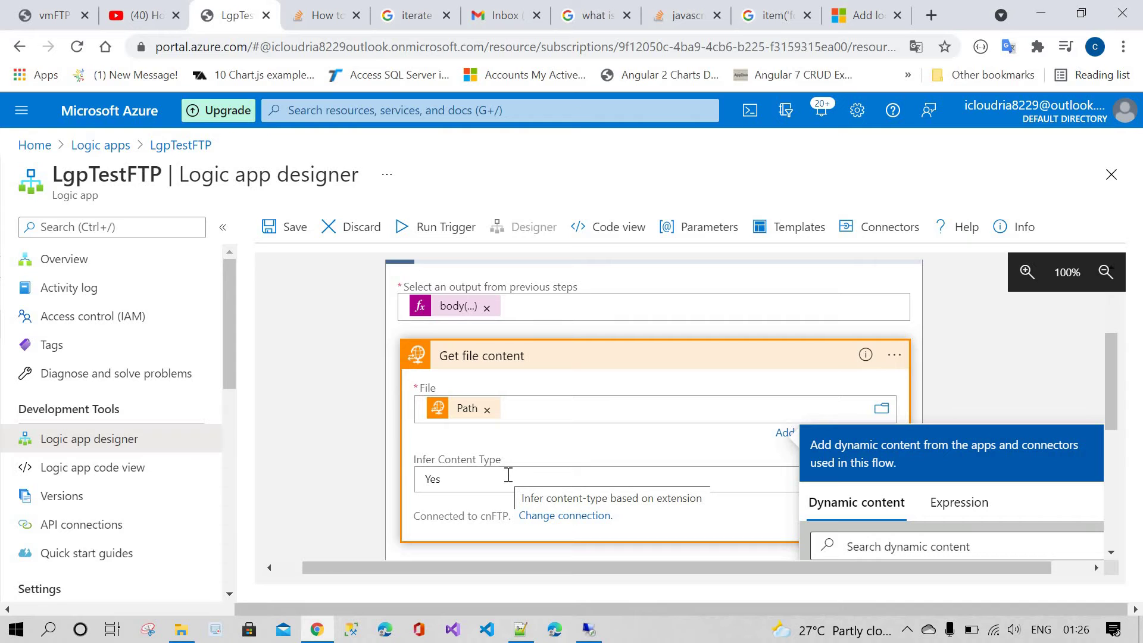
pyautogui.scroll(-2, 508, 474)
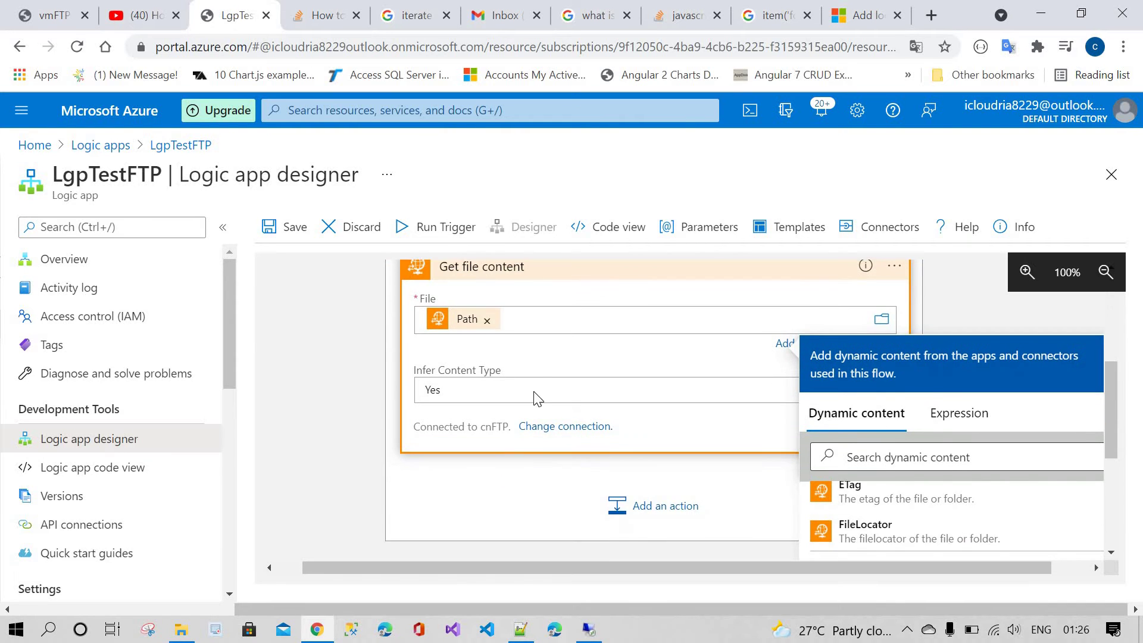
pyautogui.scroll(-2, 508, 474)
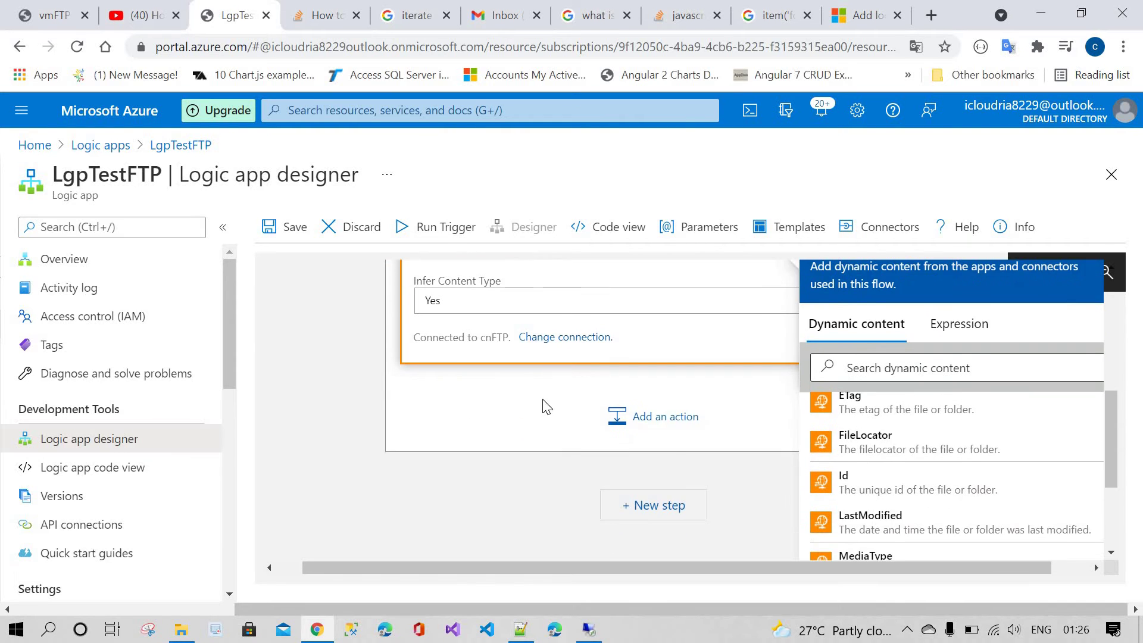
# Step: Add a Gmail Send email (V2) action inside the loop
pyautogui.click(673, 429)
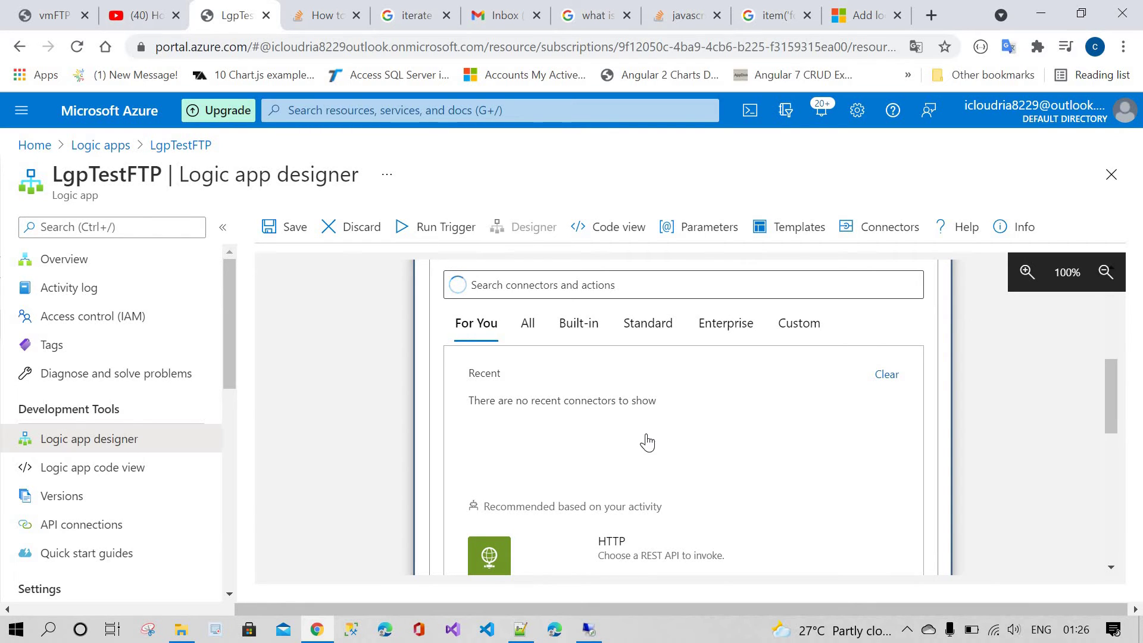
pyautogui.scroll(-2, 621, 323)
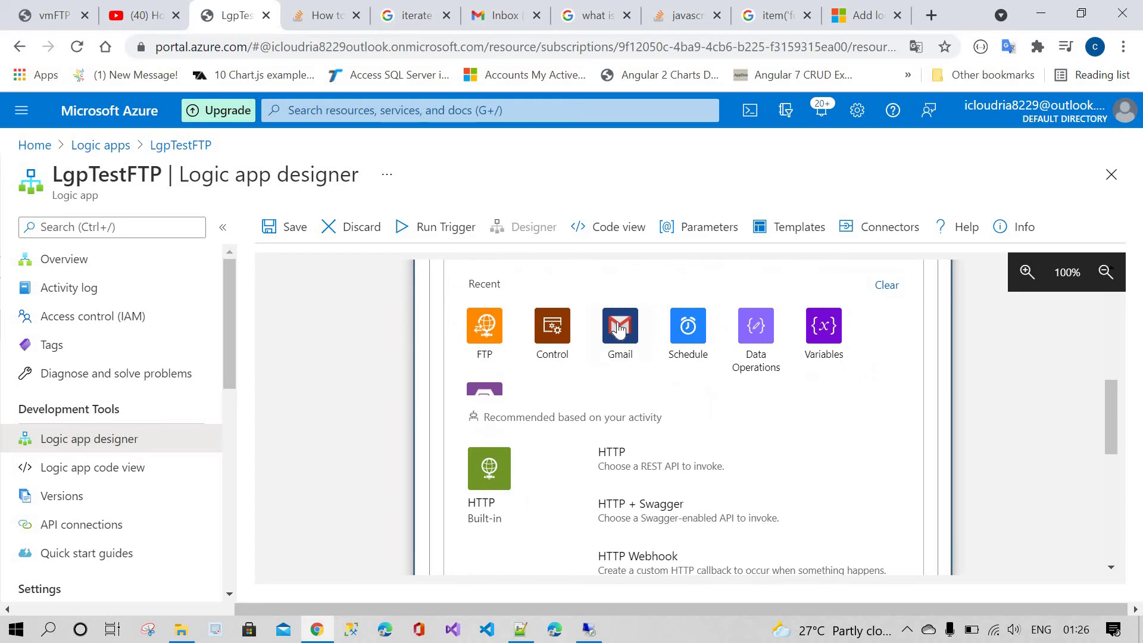
pyautogui.click(620, 325)
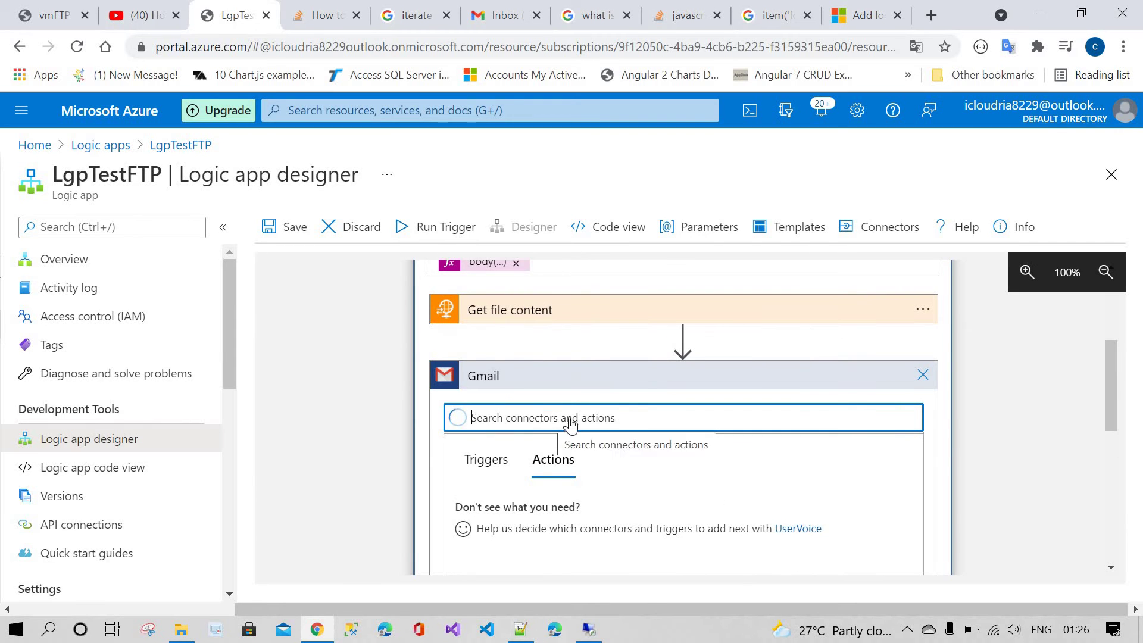
pyautogui.scroll(-2, 553, 422)
pyautogui.scroll(-2, 530, 470)
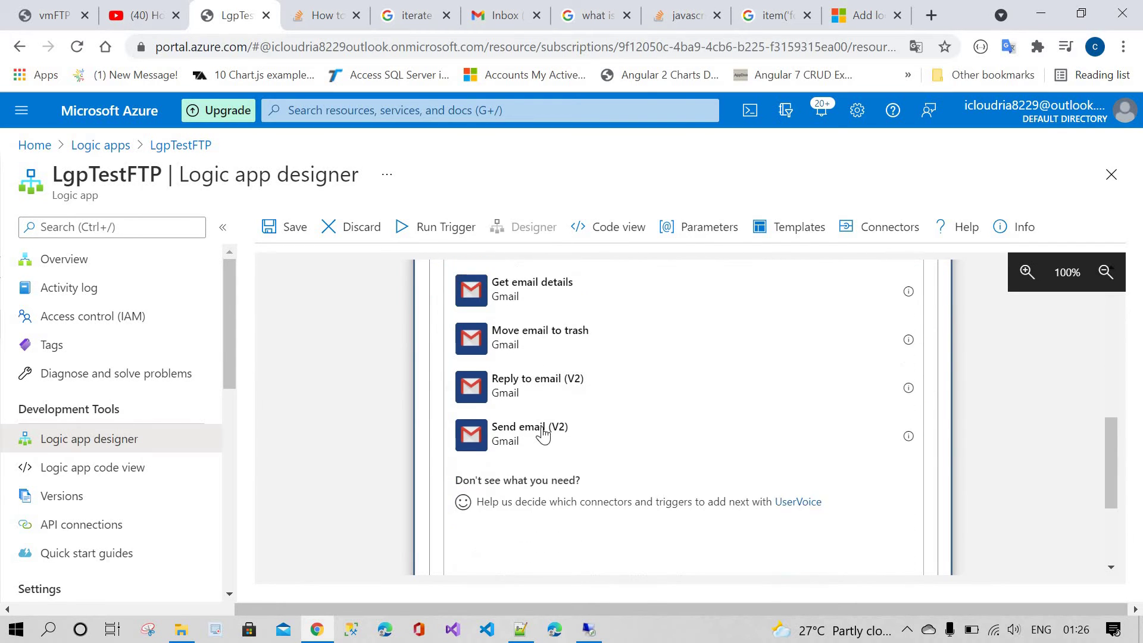
pyautogui.click(592, 461)
pyautogui.scroll(2, 566, 397)
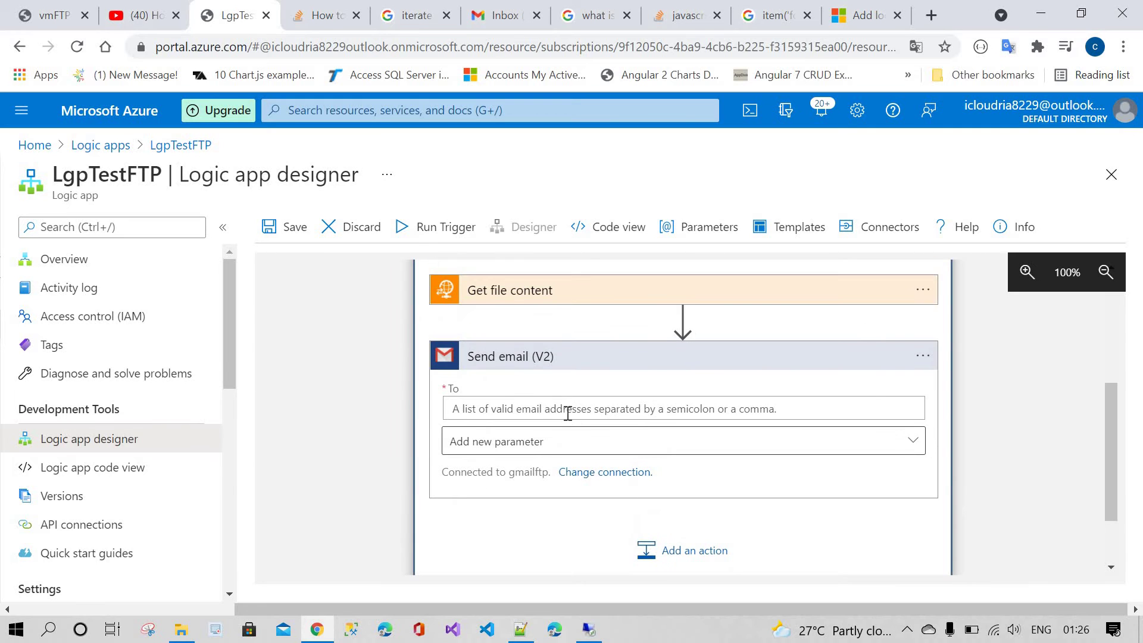
# Step: Enter the recipient's e-mail address and add Body, CC and Subject fields
pyautogui.click(568, 413)
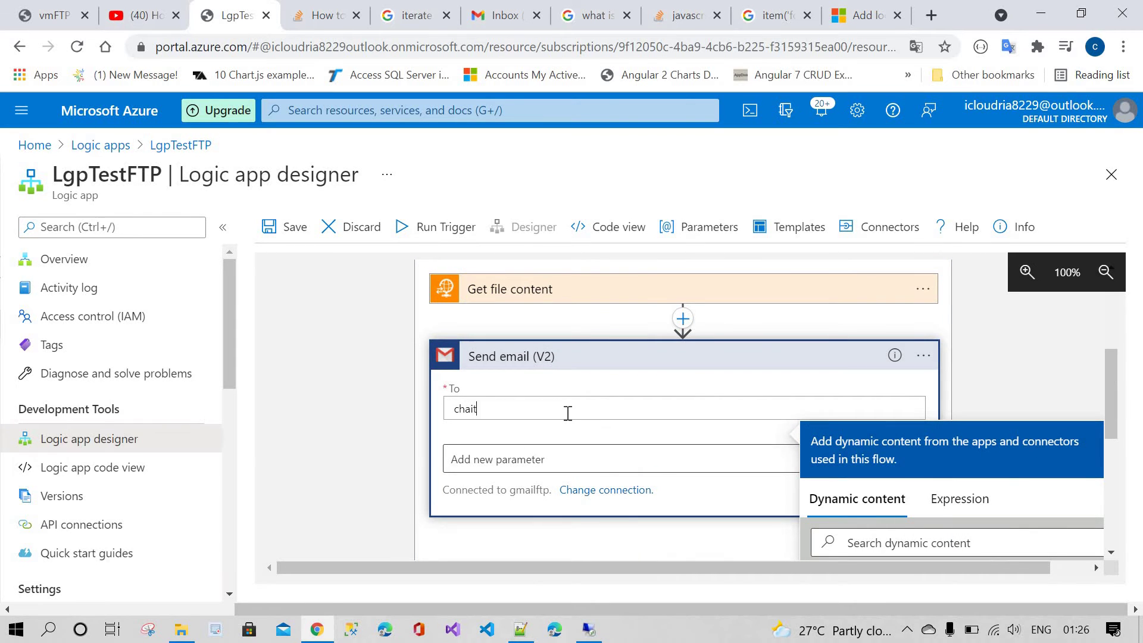
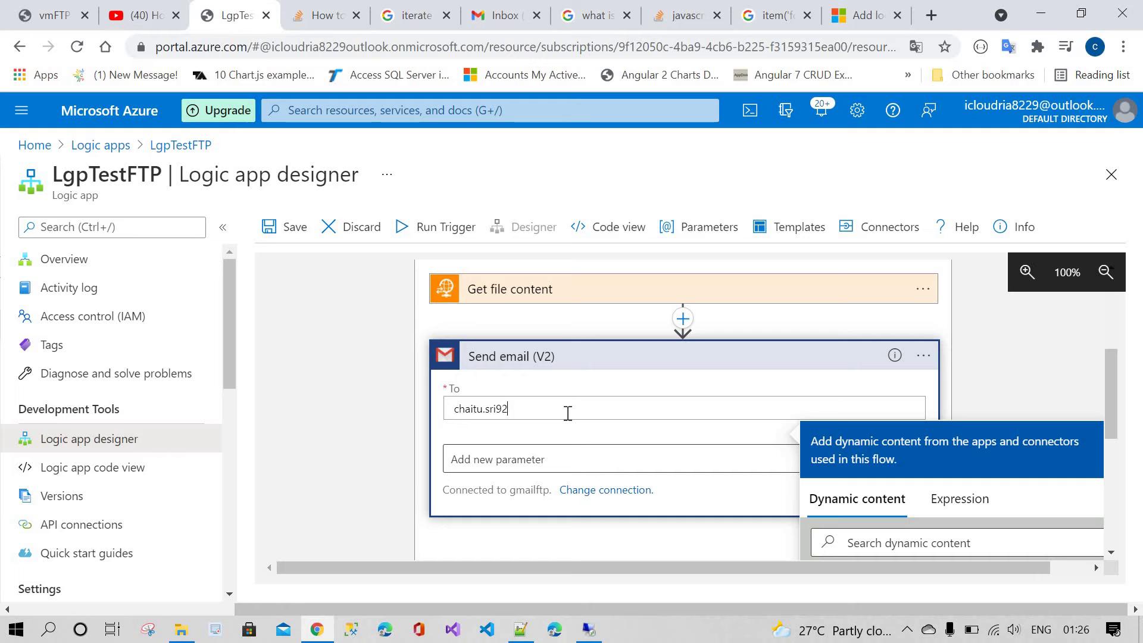
pyautogui.click(524, 459)
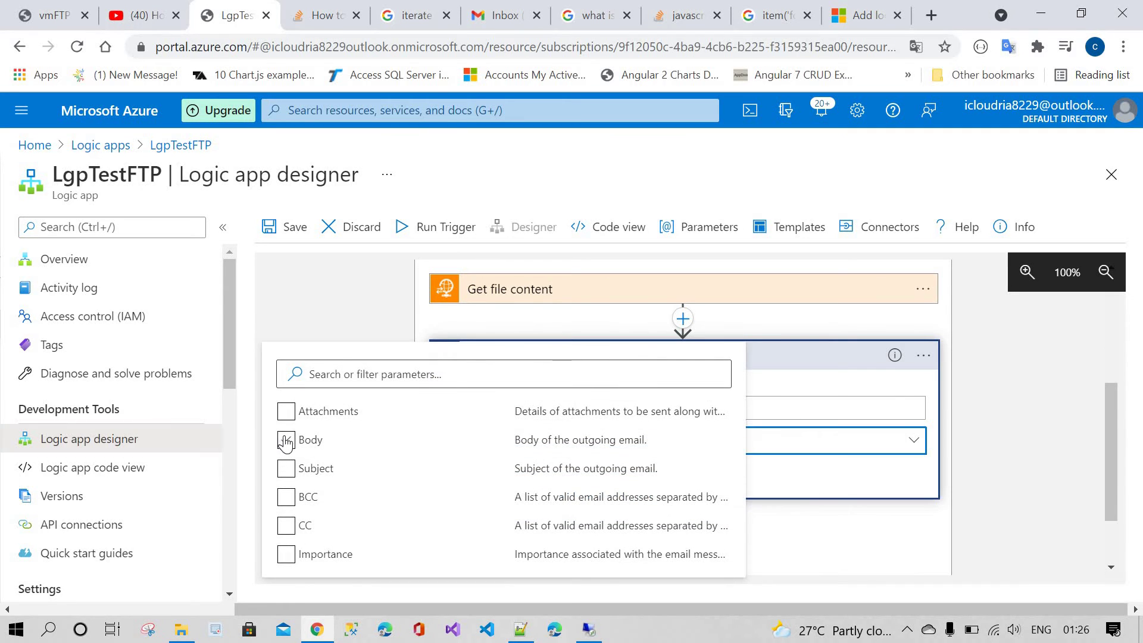
pyautogui.click(286, 442)
pyautogui.click(286, 525)
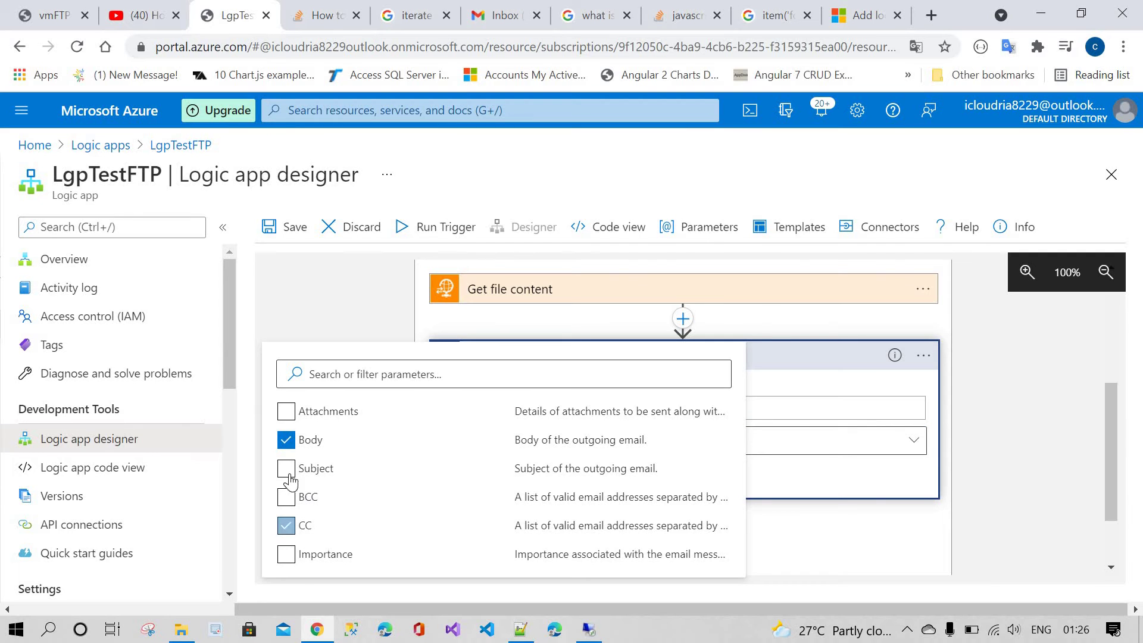
pyautogui.click(286, 469)
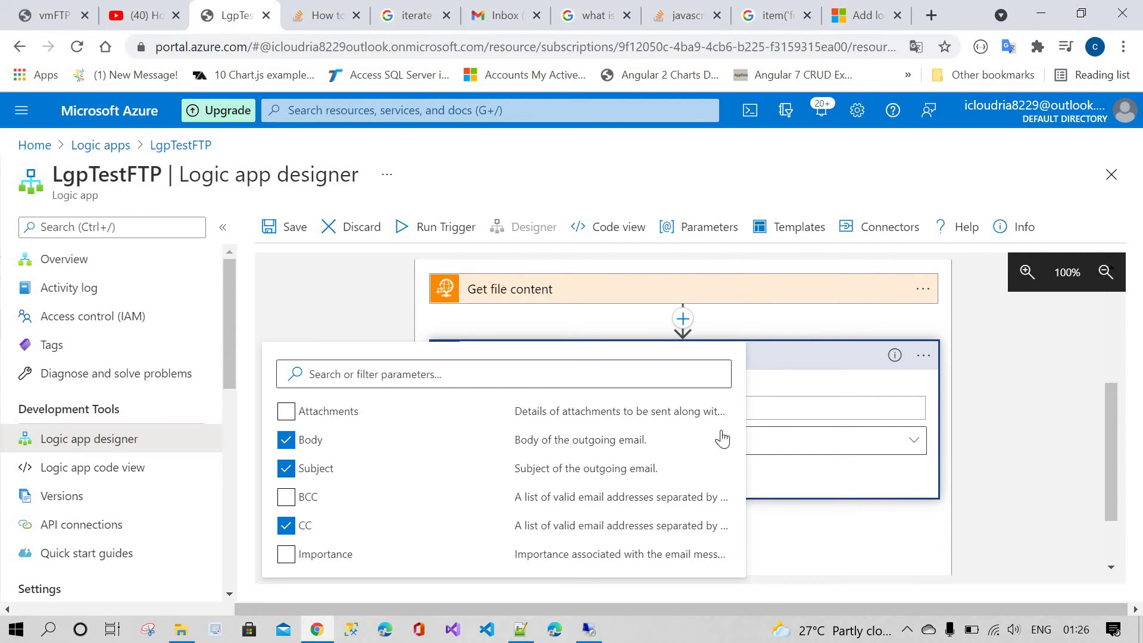
pyautogui.click(622, 418)
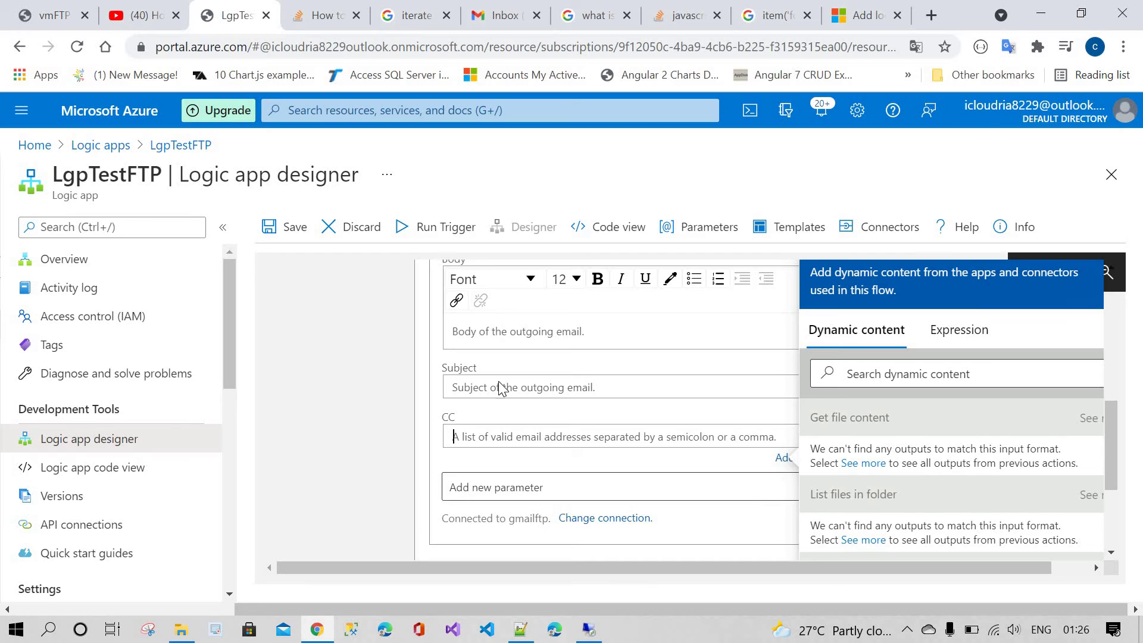
# Step: Set the subject to FTPTestDemo and the body to the File Content output
pyautogui.click(500, 388)
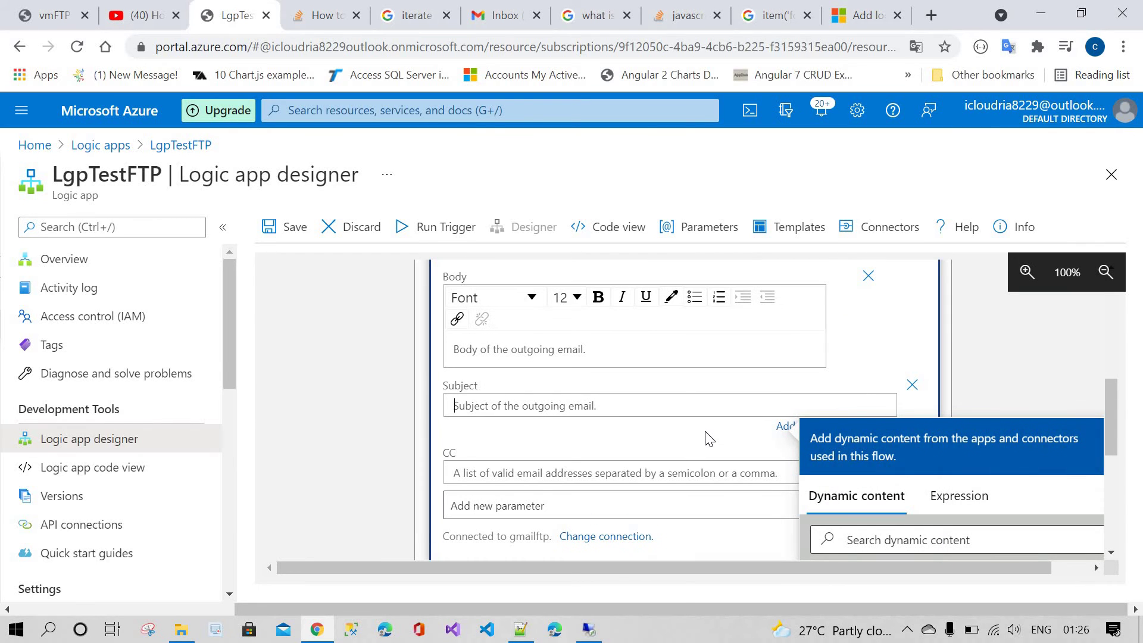
pyautogui.write('FT')
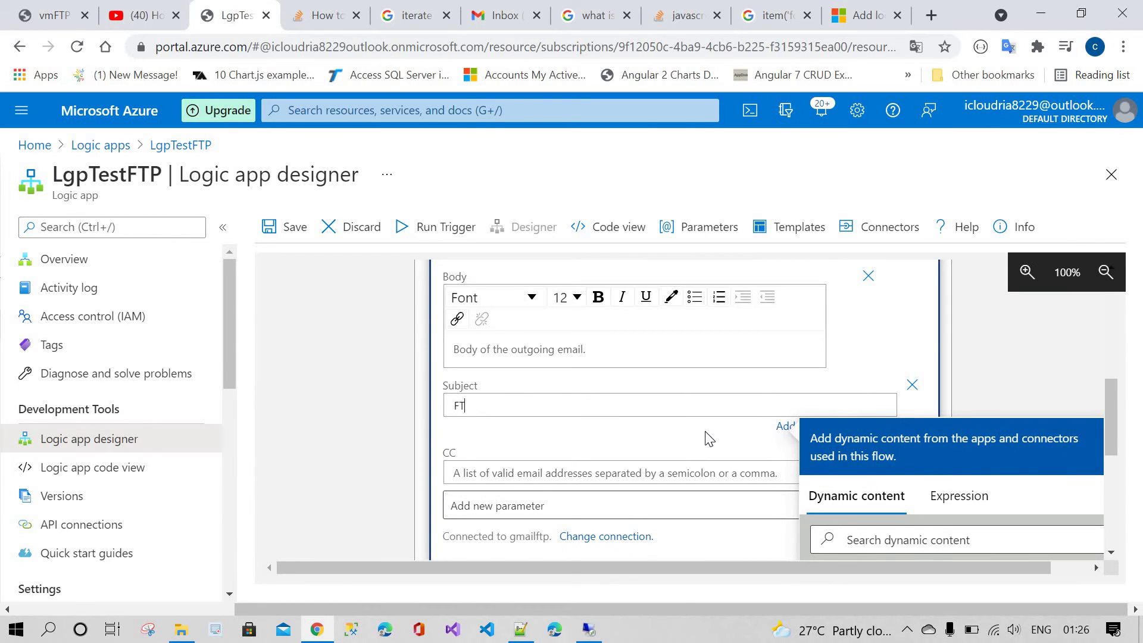
pyautogui.write('PTestDemo')
pyautogui.scroll(2, 551, 471)
pyautogui.scroll(-5, 774, 461)
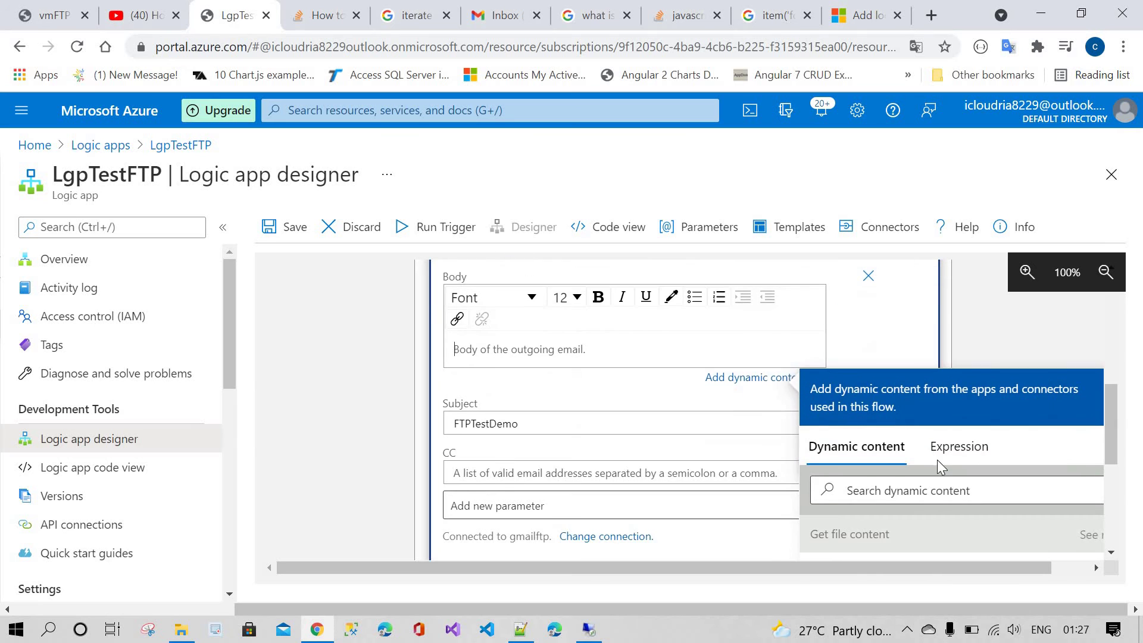
pyautogui.click(883, 403)
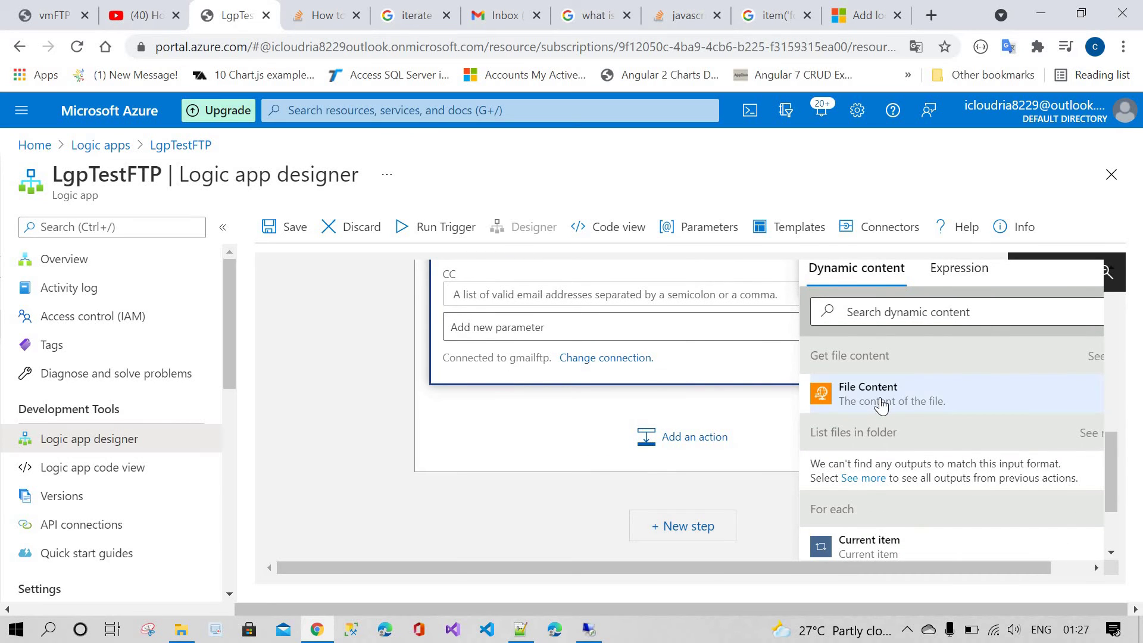
pyautogui.click(881, 404)
pyautogui.scroll(10, 402, 426)
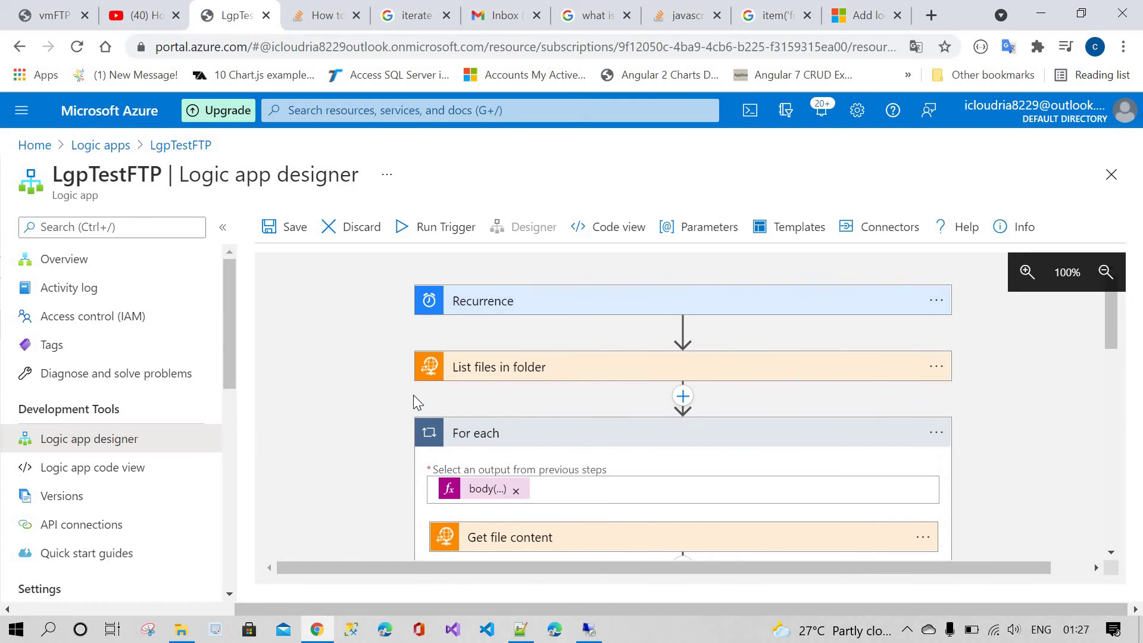
# Step: Change the Recurrence frequency unit from Hour to Second, giving a 7-second interval
pyautogui.click(527, 307)
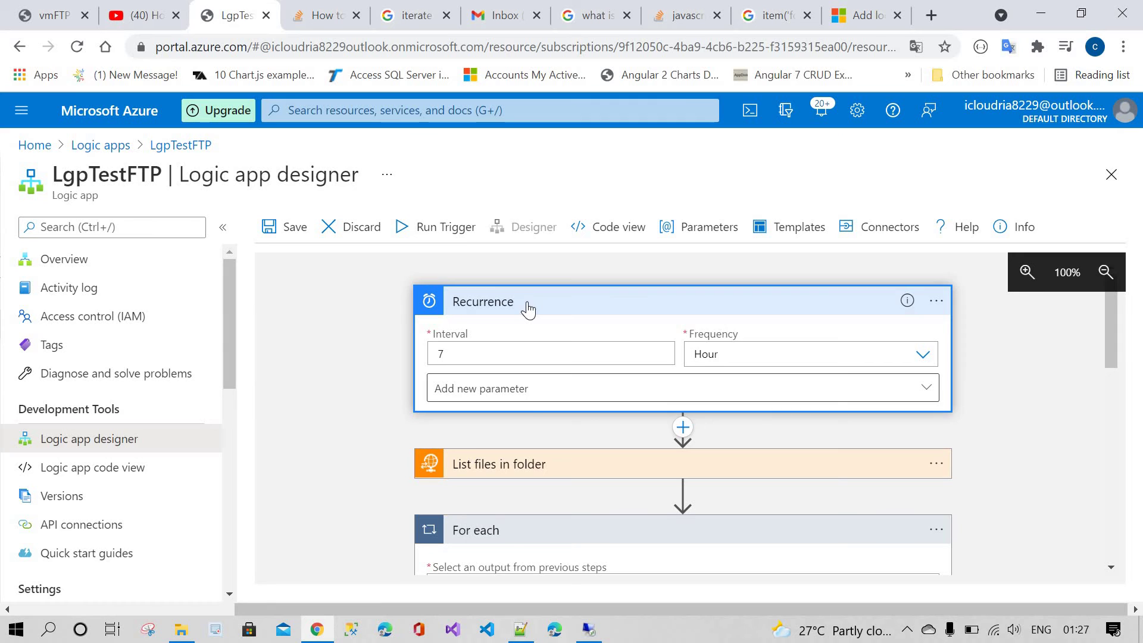
pyautogui.click(527, 307)
pyautogui.click(526, 307)
pyautogui.click(752, 360)
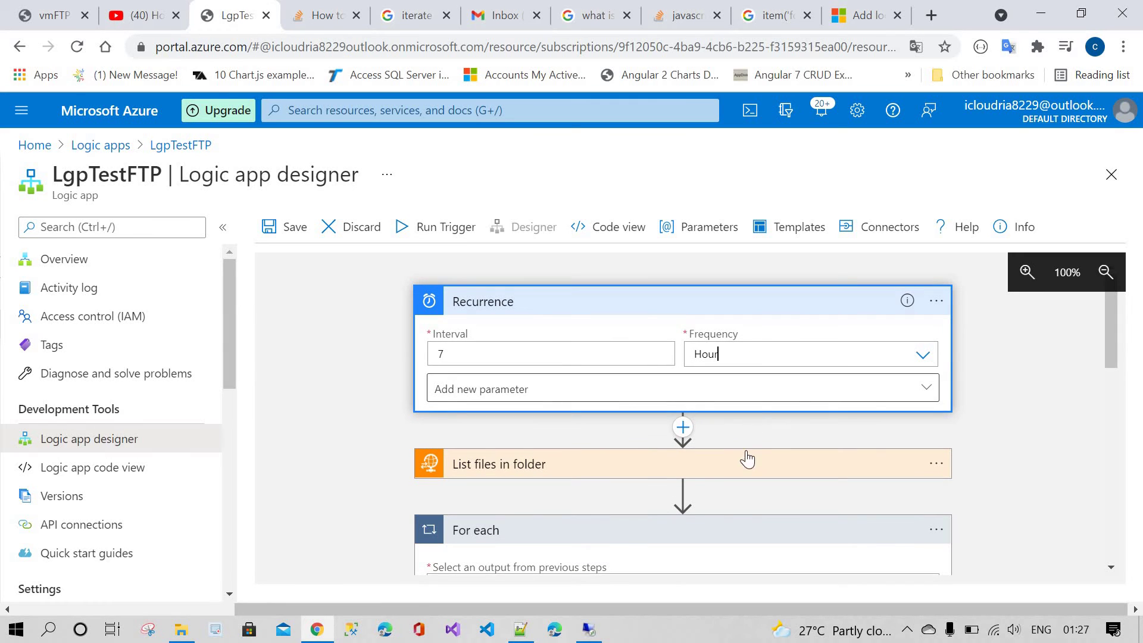
pyautogui.click(712, 495)
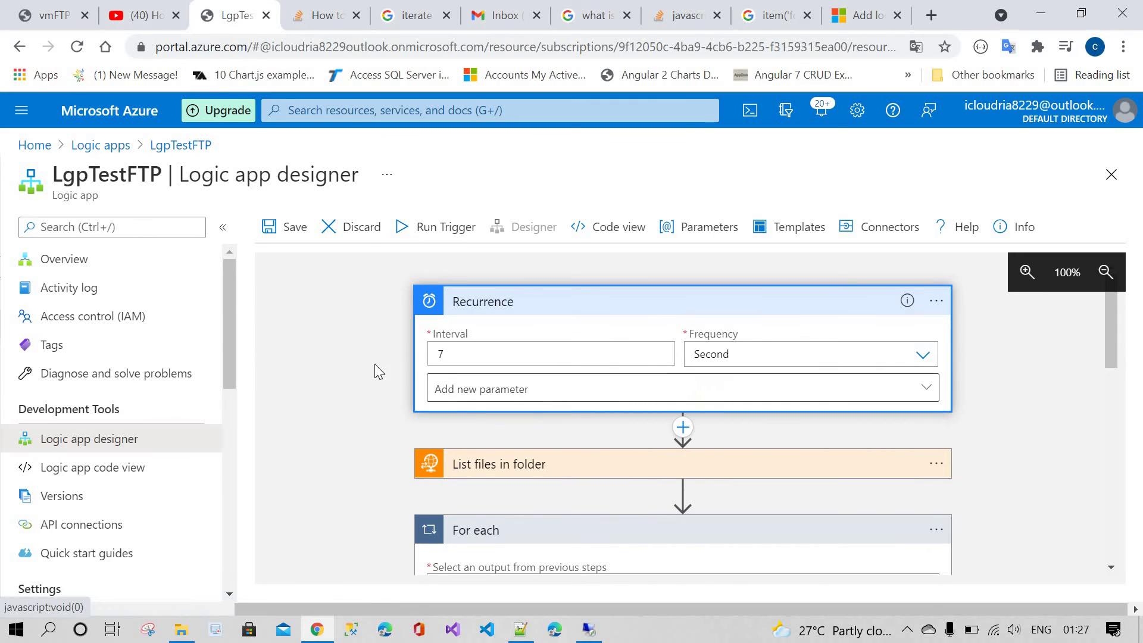
pyautogui.click(513, 311)
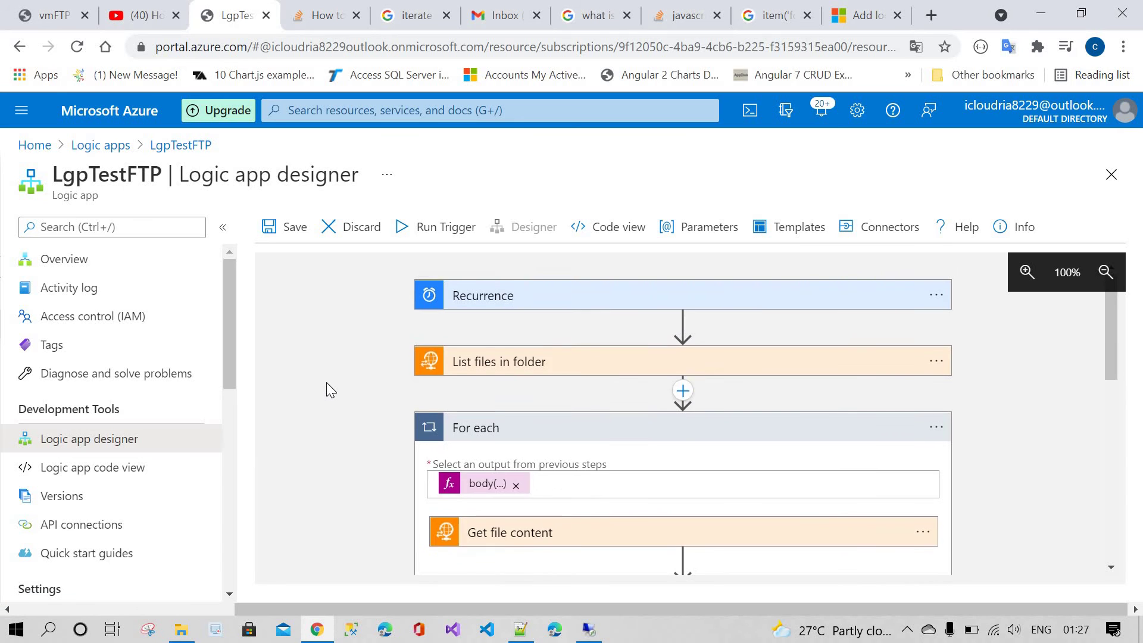
pyautogui.scroll(-2, 329, 381)
pyautogui.scroll(2, 381, 393)
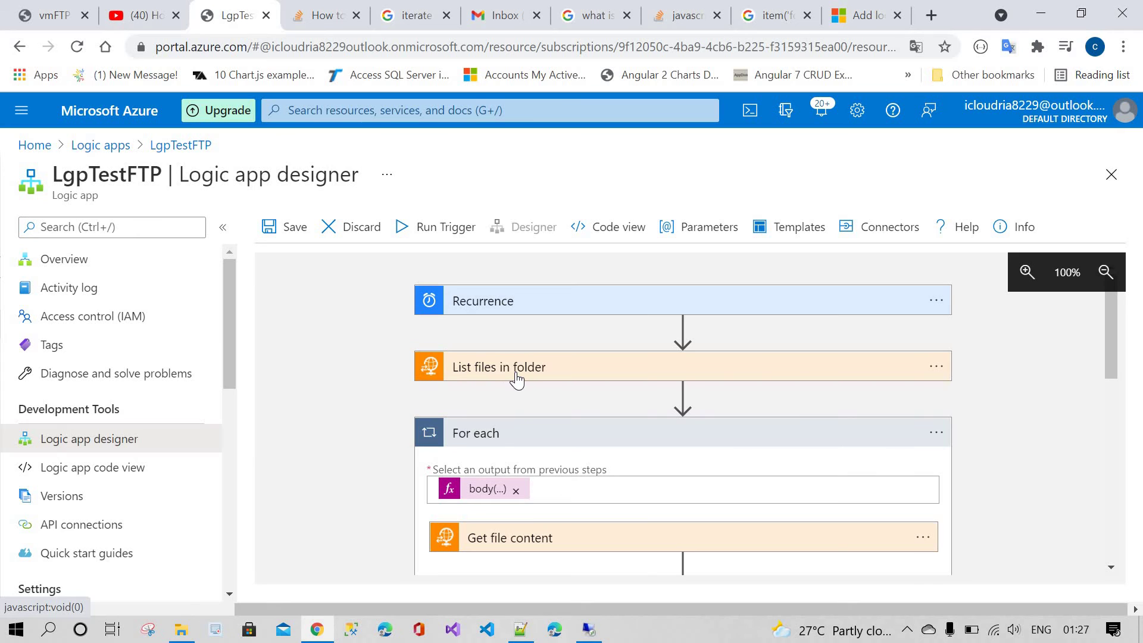
# Step: Review the Send email fields and save the LgpTestFTP logic app
pyautogui.scroll(-2, 513, 401)
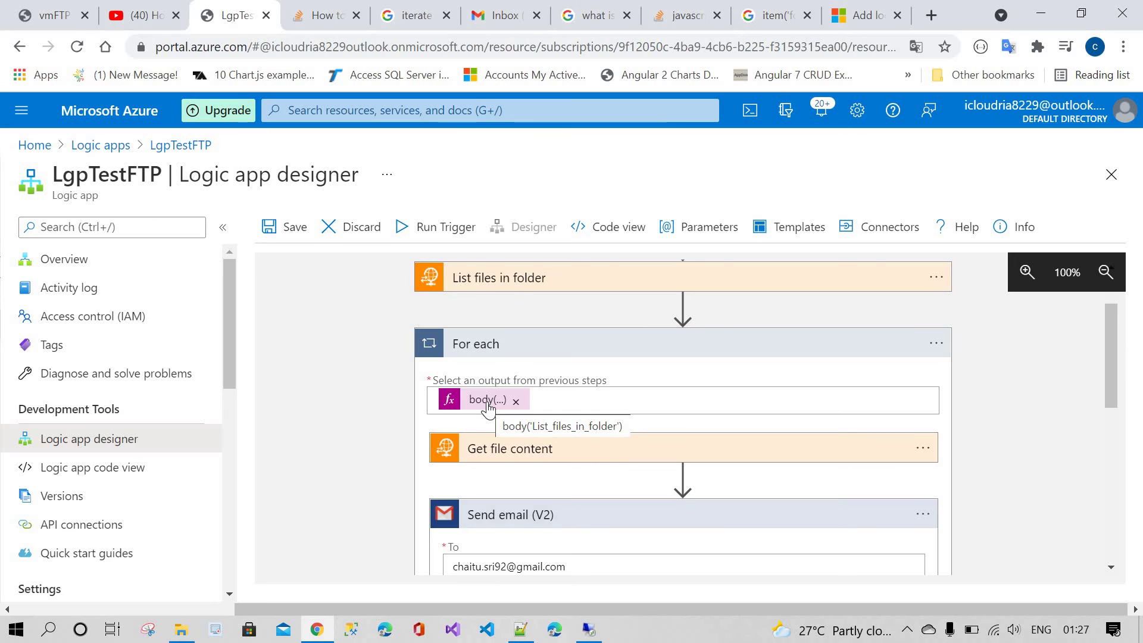
pyautogui.scroll(-2, 489, 381)
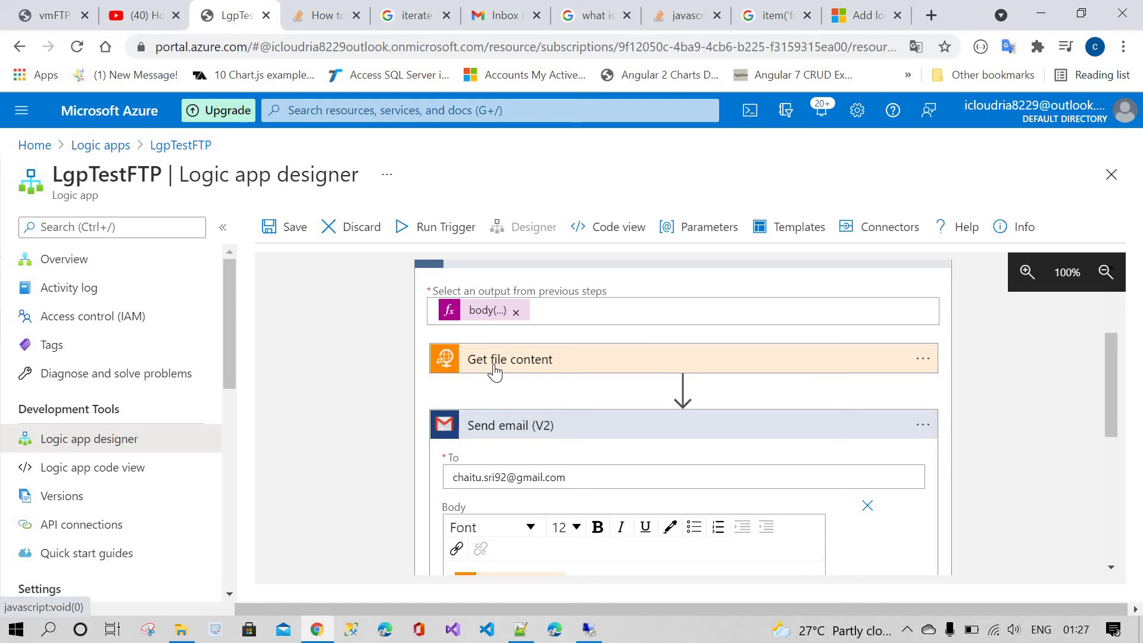
pyautogui.scroll(-3, 494, 372)
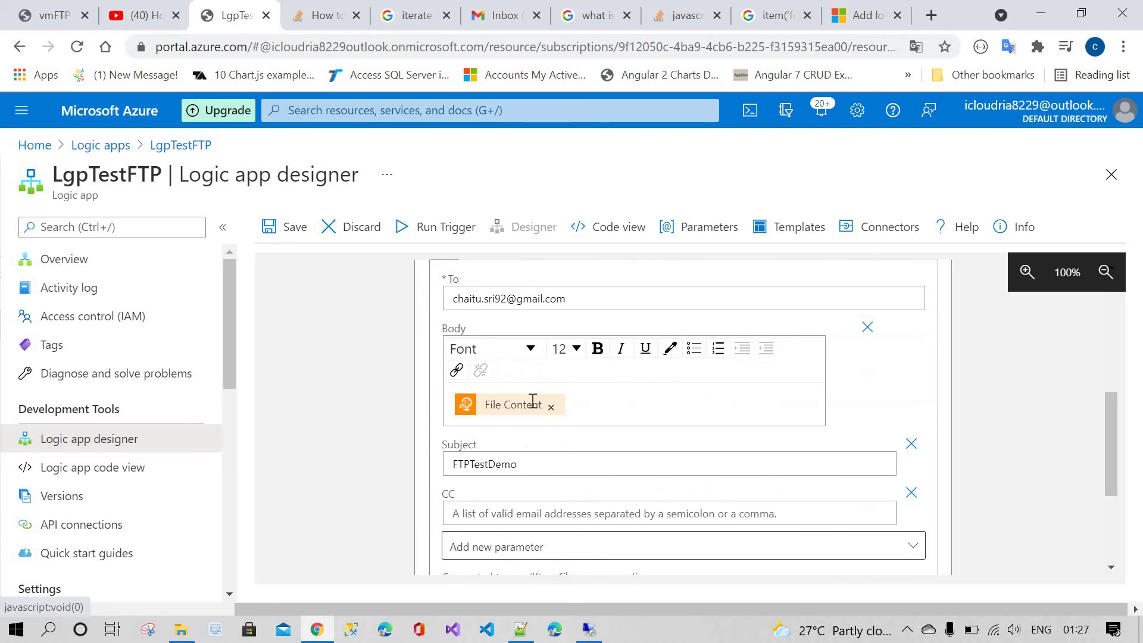
pyautogui.scroll(2, 518, 490)
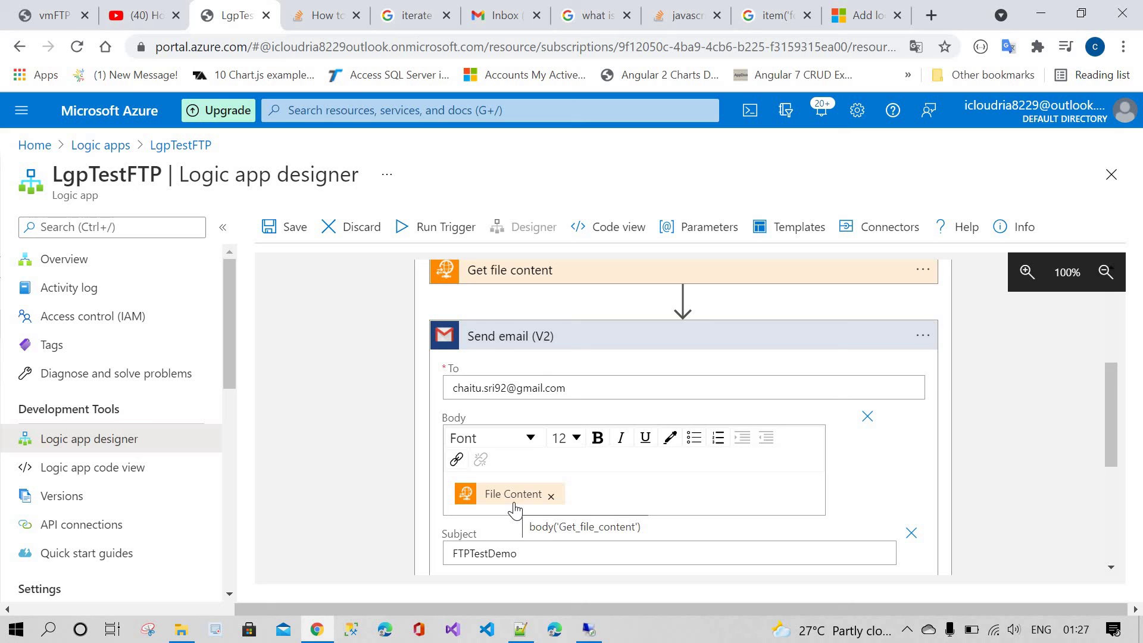
pyautogui.click(271, 228)
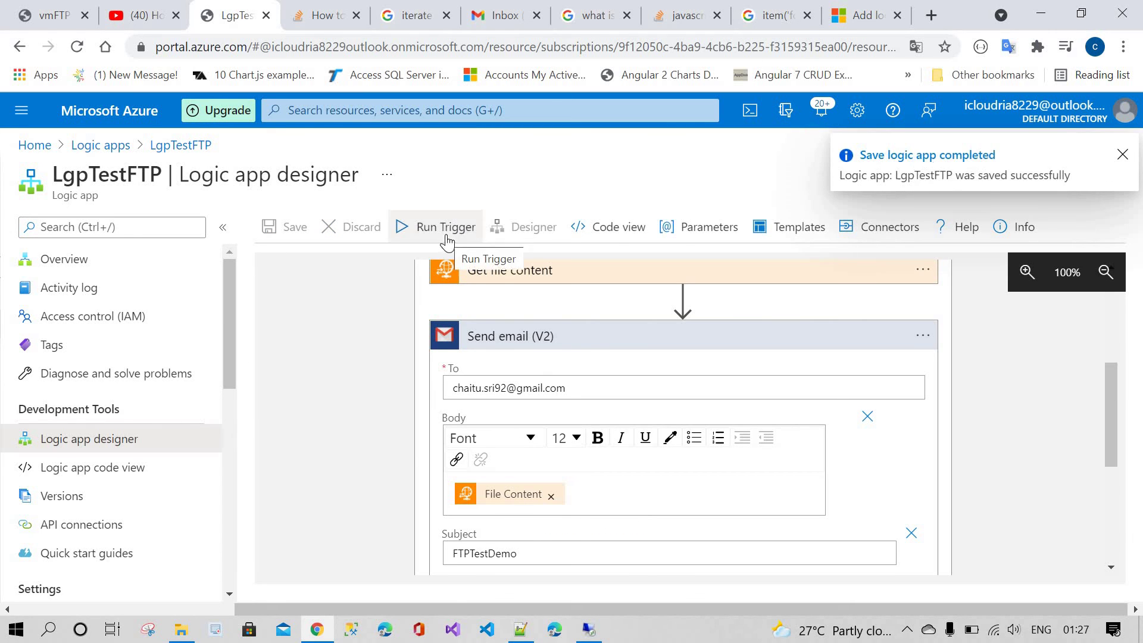
# Step: Run the logic app's trigger
pyautogui.click(445, 232)
pyautogui.click(461, 265)
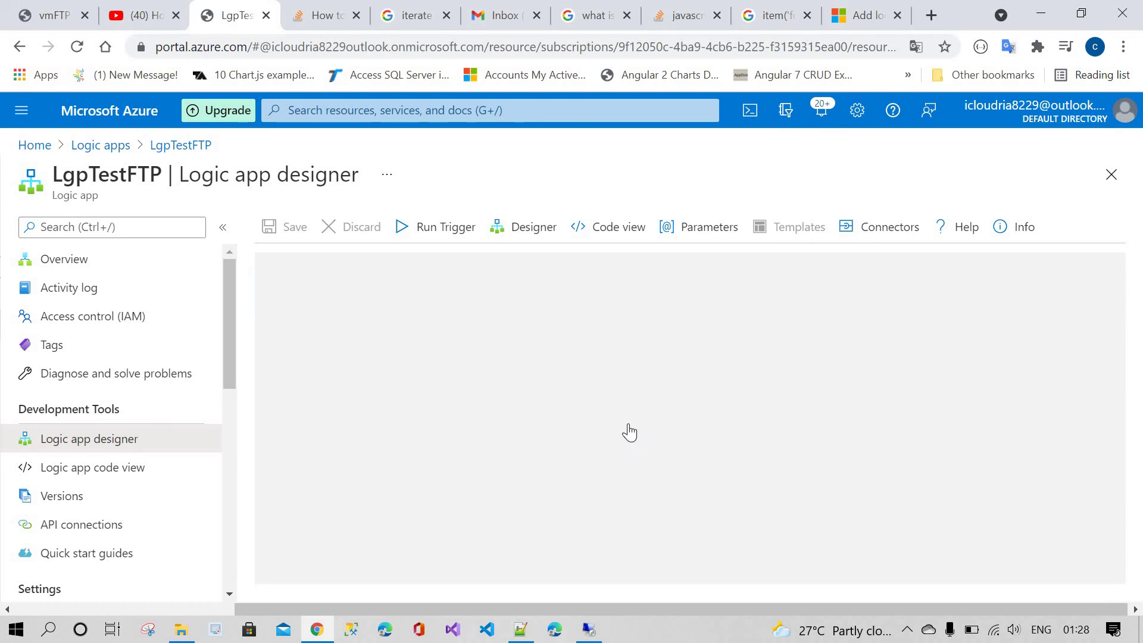
pyautogui.scroll(-1, 628, 429)
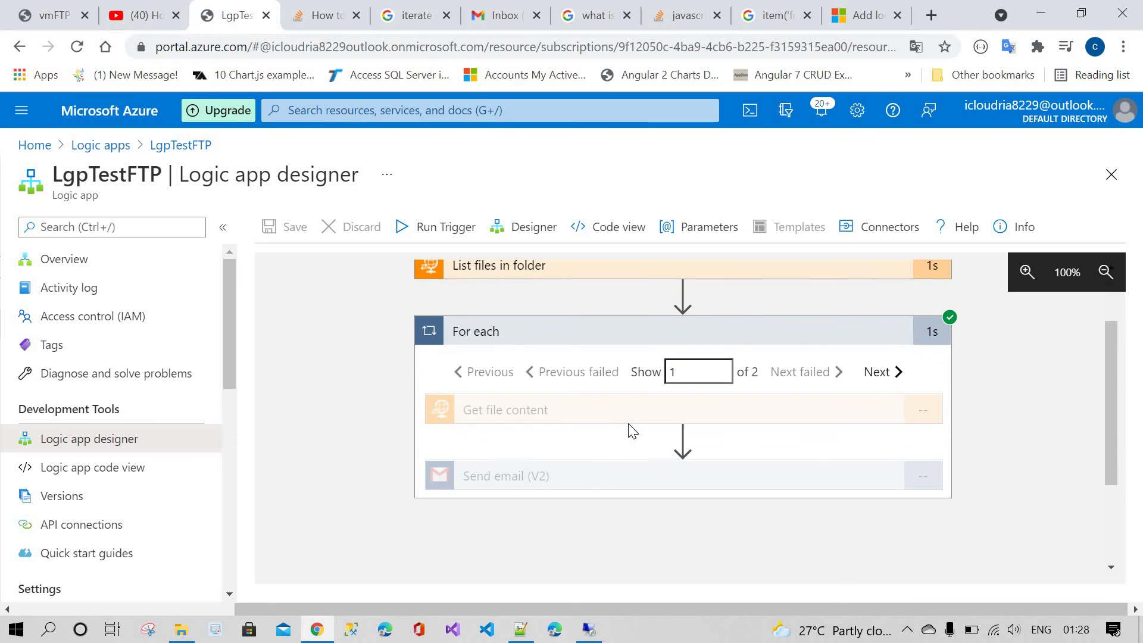
pyautogui.scroll(-1, 592, 449)
# Step: Inspect the Send email (V2) run inputs and JSON body, then go to Gmail
pyautogui.click(602, 391)
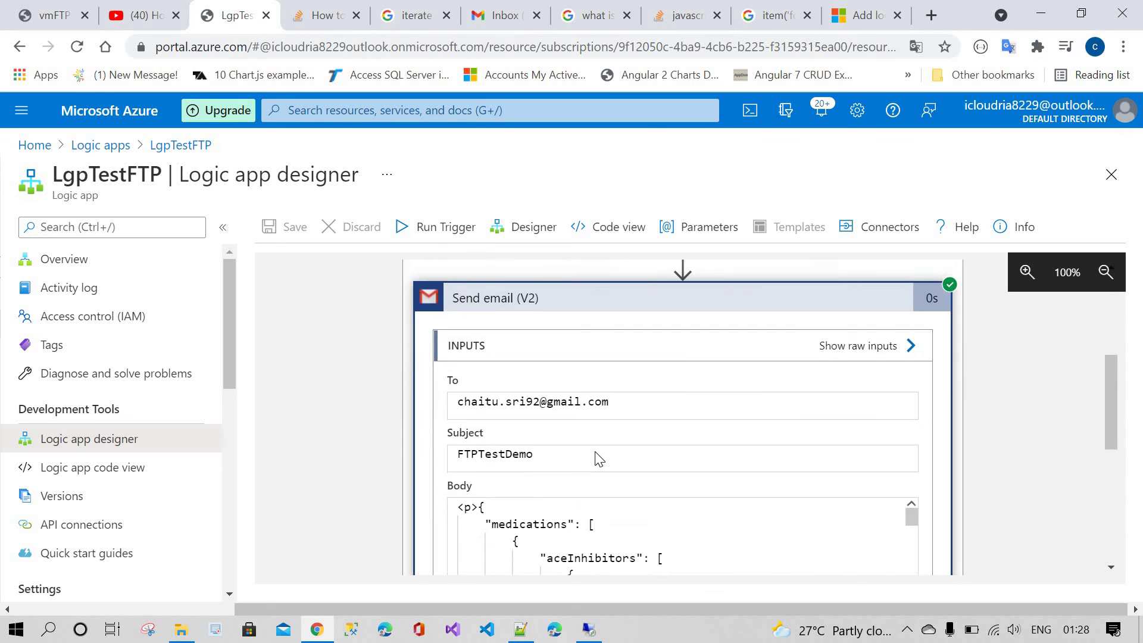
pyautogui.scroll(-3, 598, 459)
pyautogui.scroll(-3, 640, 403)
pyautogui.scroll(3, 541, 347)
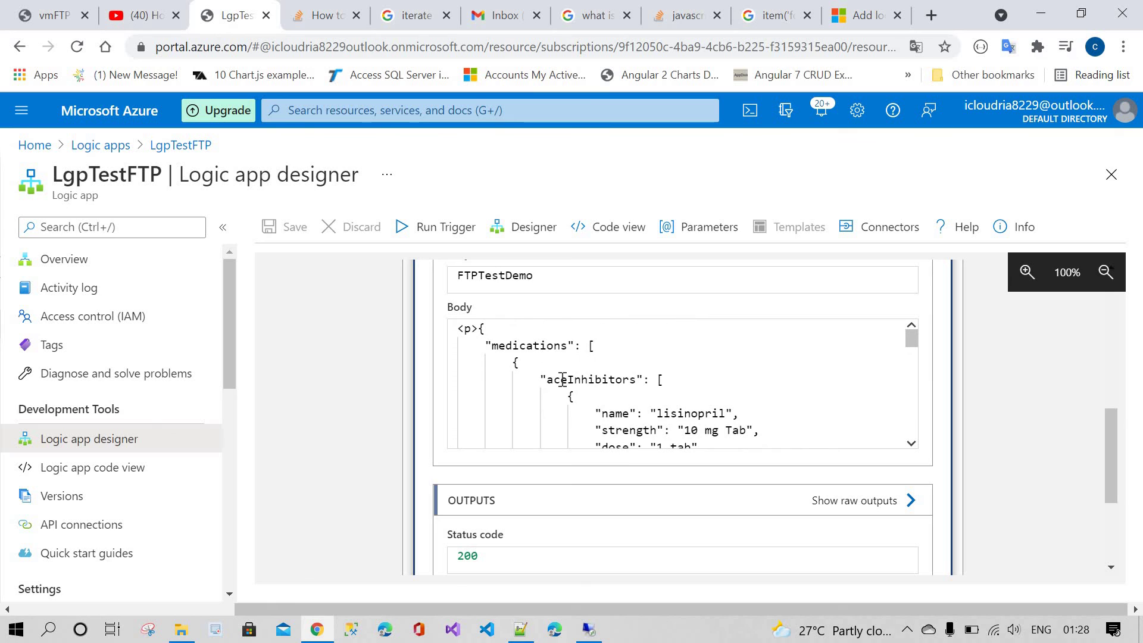
pyautogui.click(554, 379)
pyautogui.doubleClick(621, 379)
pyautogui.scroll(-3, 700, 350)
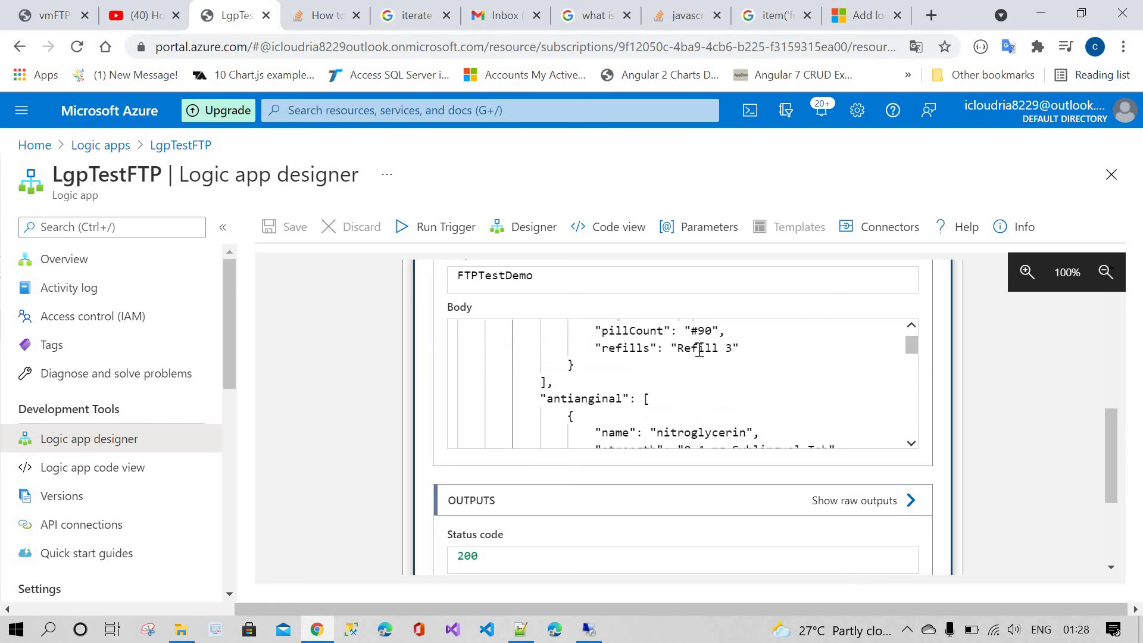
pyautogui.scroll(2, 691, 398)
pyautogui.click(748, 388)
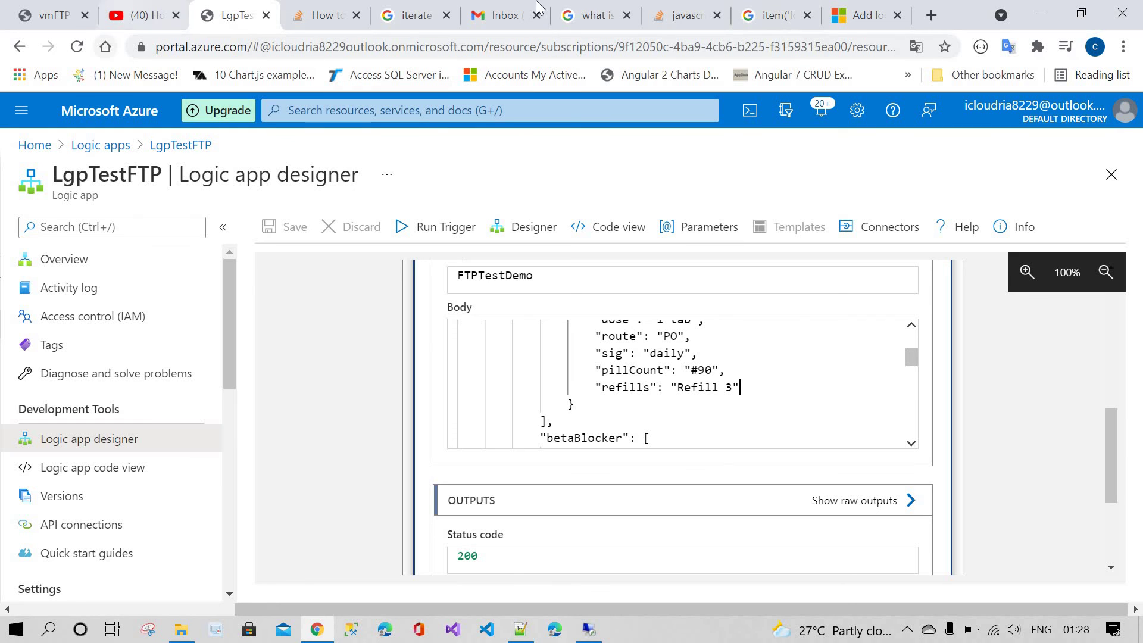
pyautogui.click(503, 15)
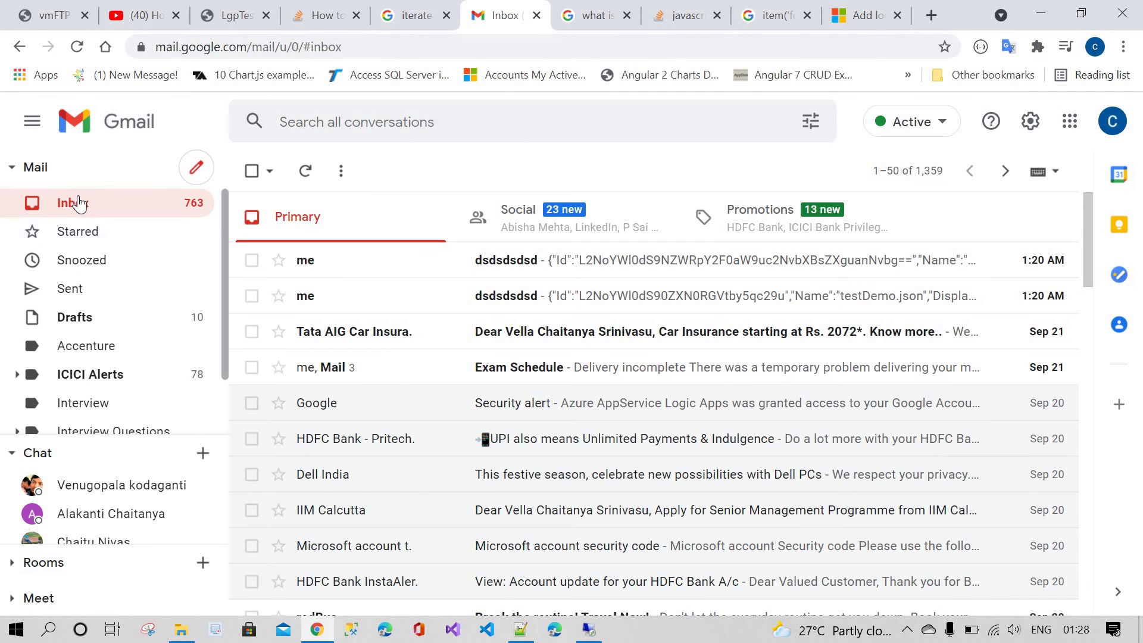
# Step: Refresh the inbox, read both FTPTestDemo JSON emails, and return to the LgpTestFTP run
pyautogui.click(76, 200)
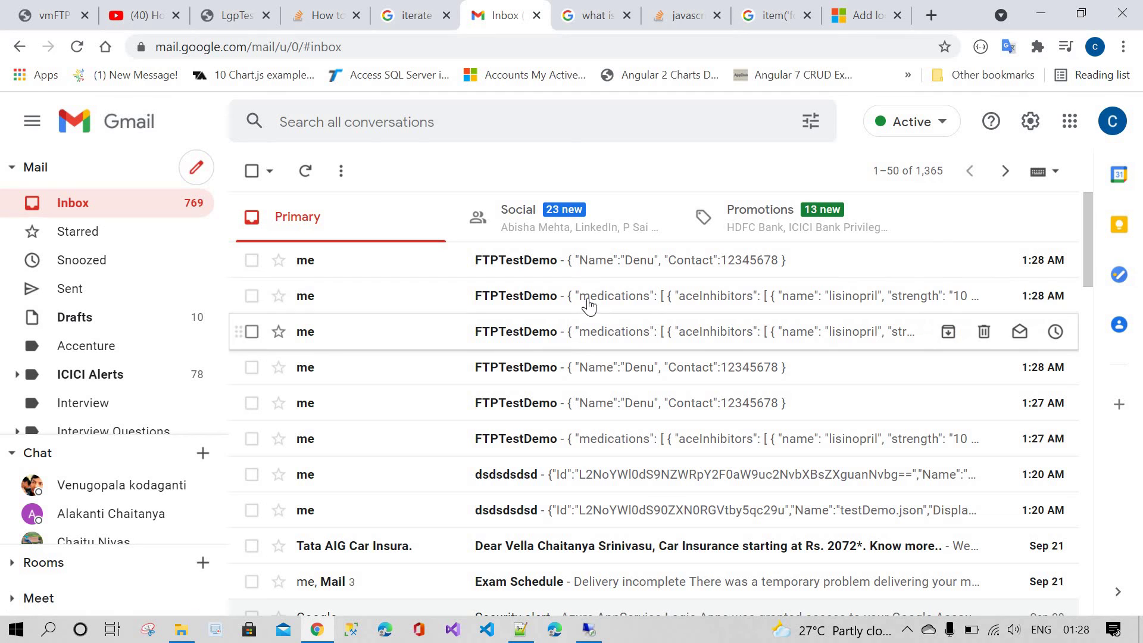
pyautogui.click(601, 265)
pyautogui.click(75, 205)
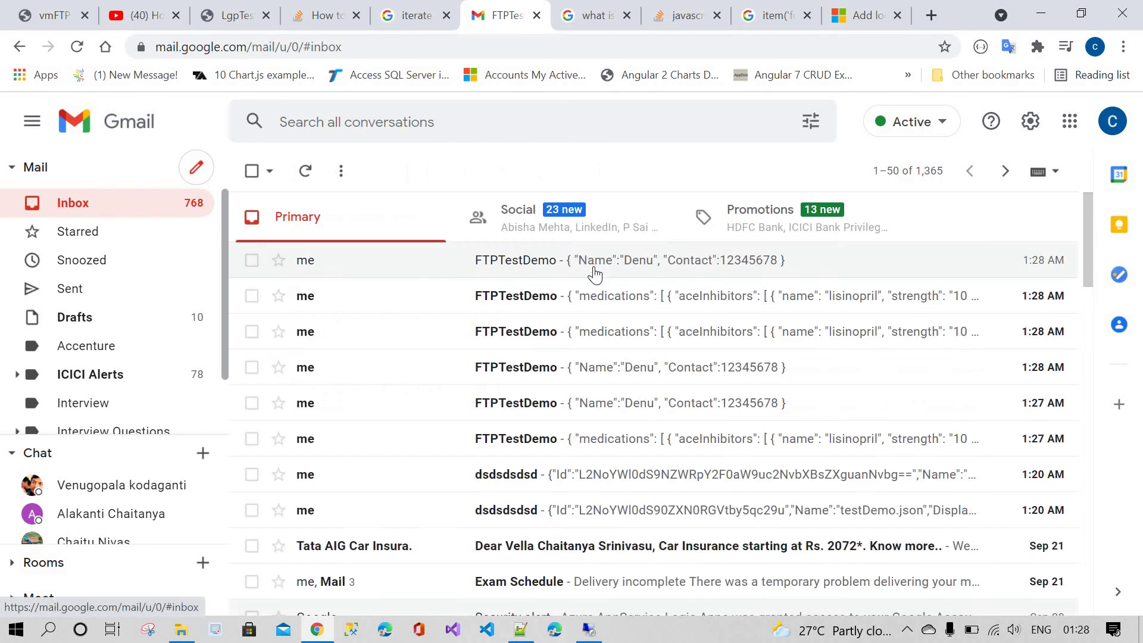
pyautogui.click(602, 297)
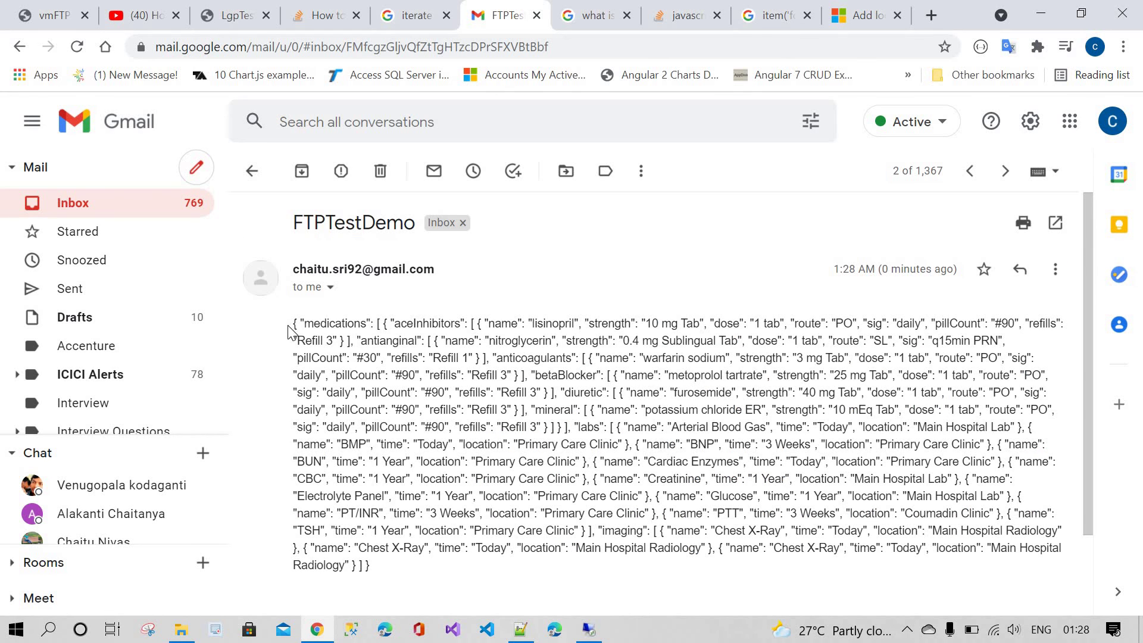
pyautogui.tripleClick(381, 566)
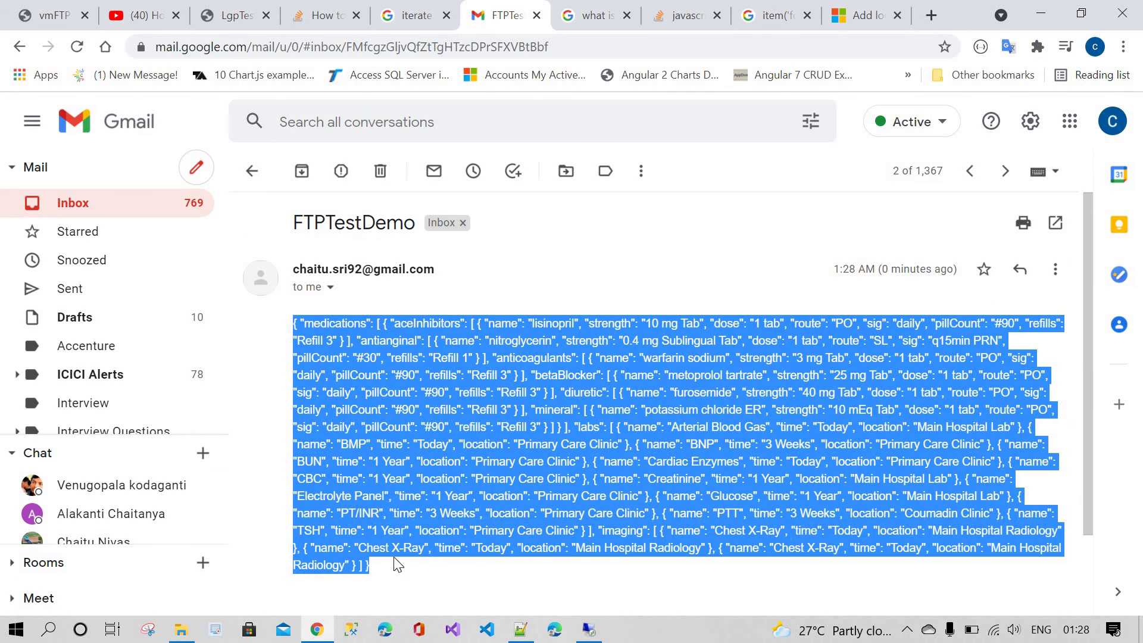
pyautogui.click(101, 206)
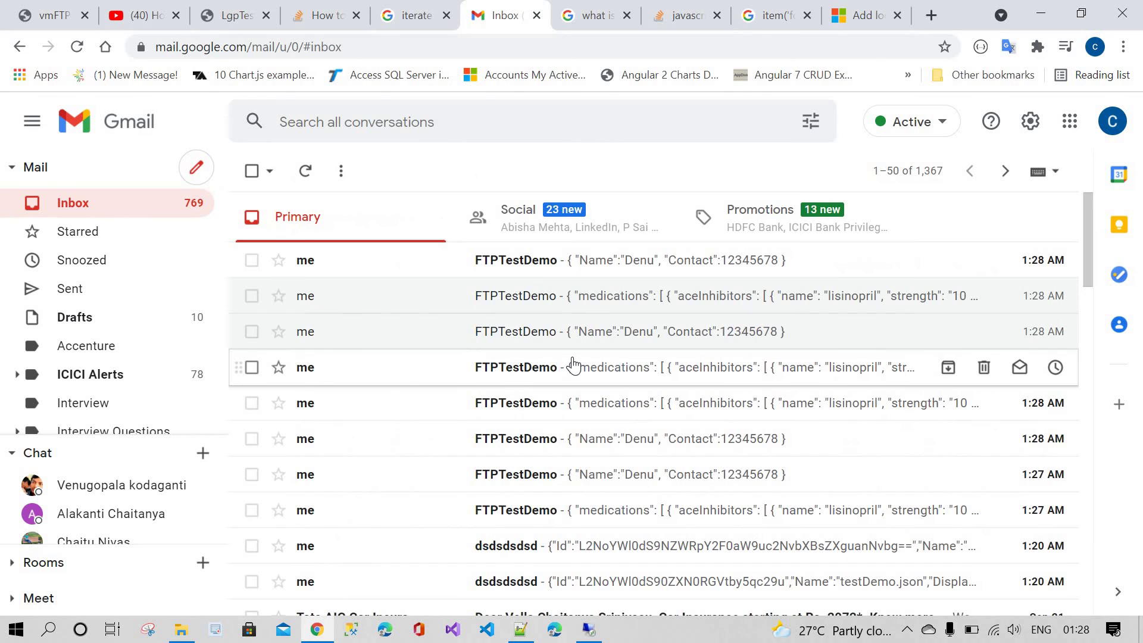
pyautogui.click(235, 15)
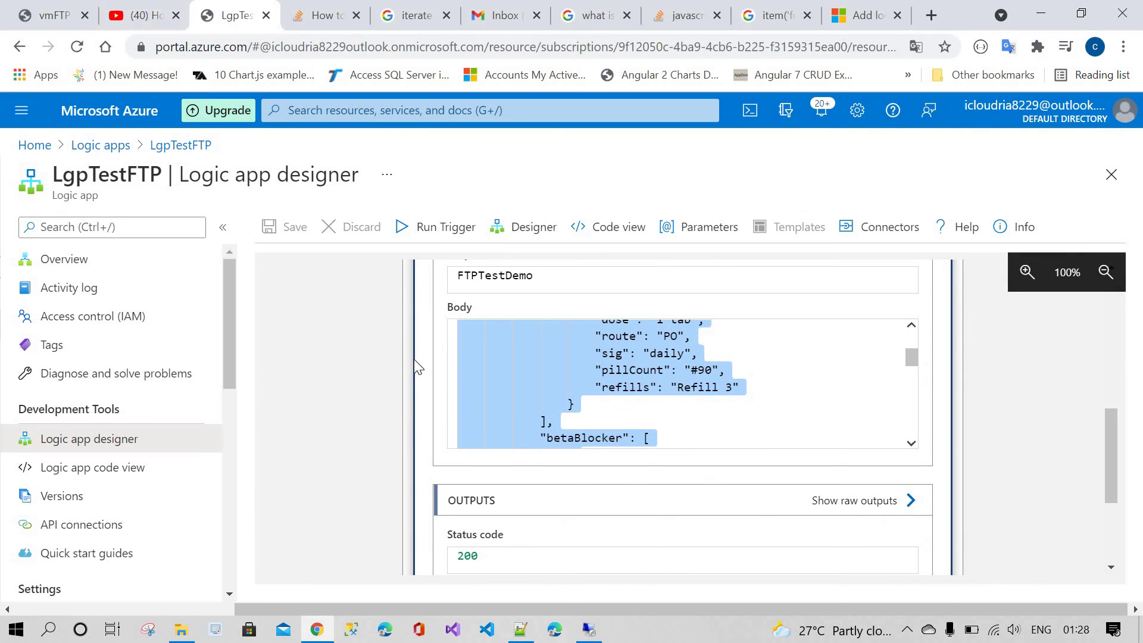
pyautogui.scroll(10, 402, 359)
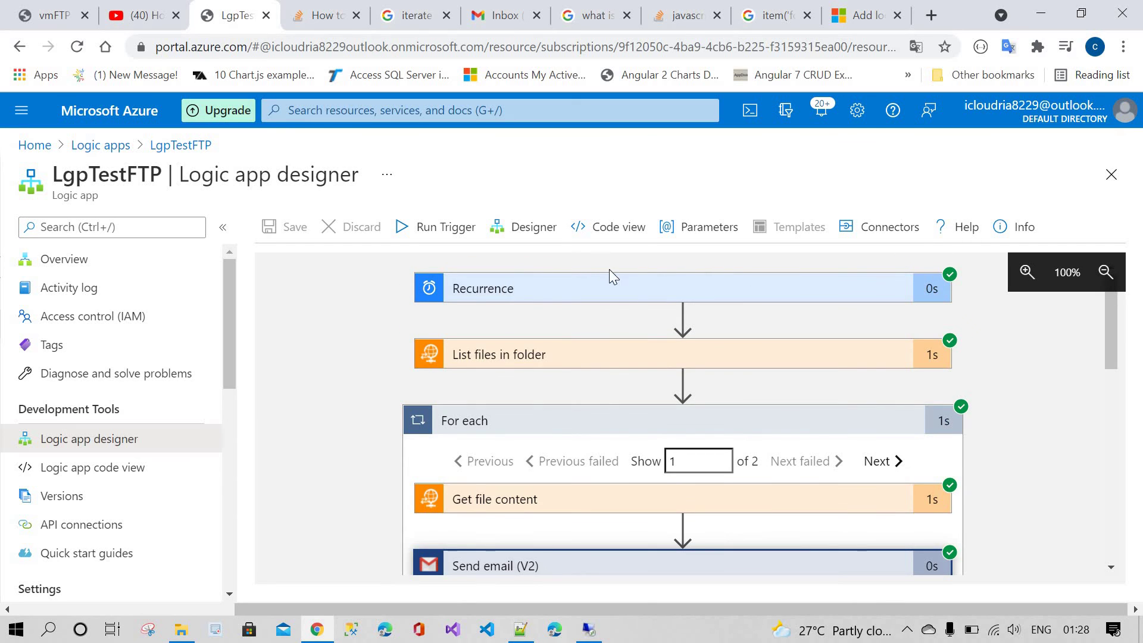